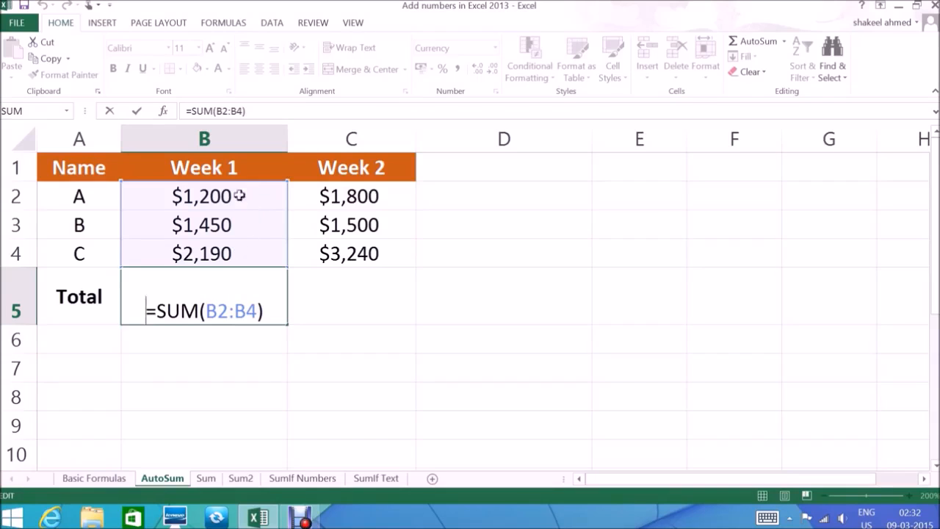
Step: Confirm the SUM formula in B5 and add up the Week 1 values in B6 with =B2+B3+B4
key("Return")
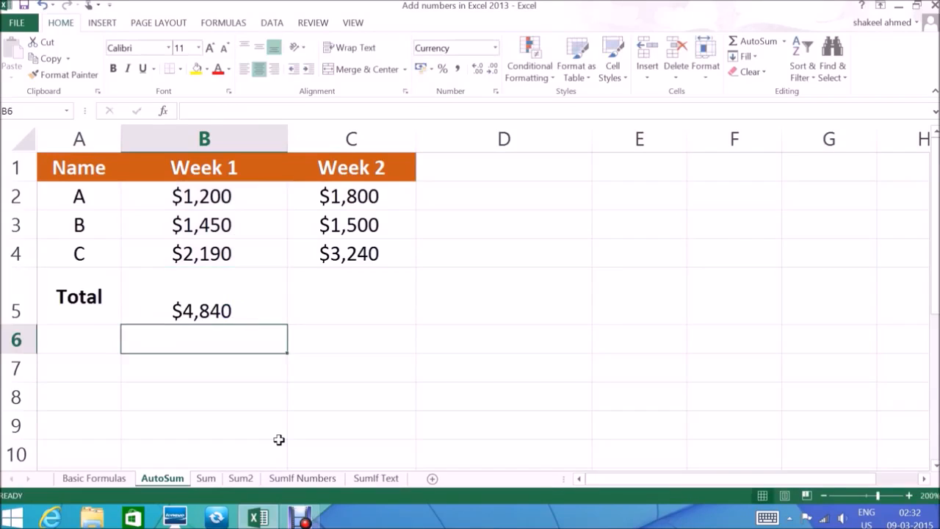
type("=")
left_click(242, 192)
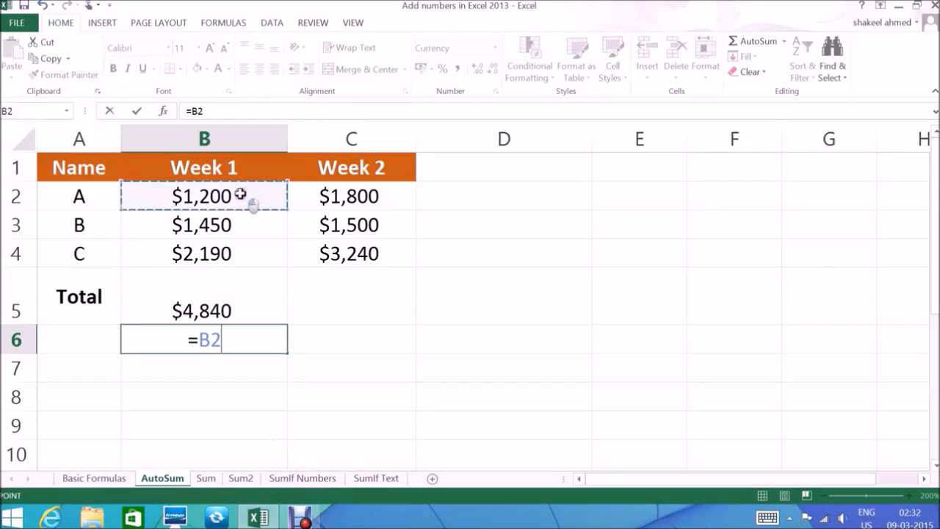
type("+")
left_click(222, 220)
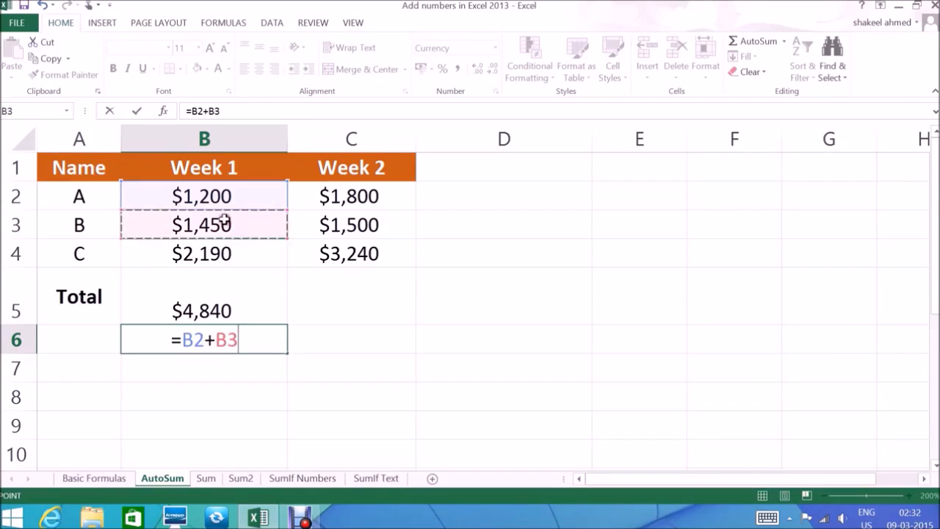
type("+")
left_click(226, 249)
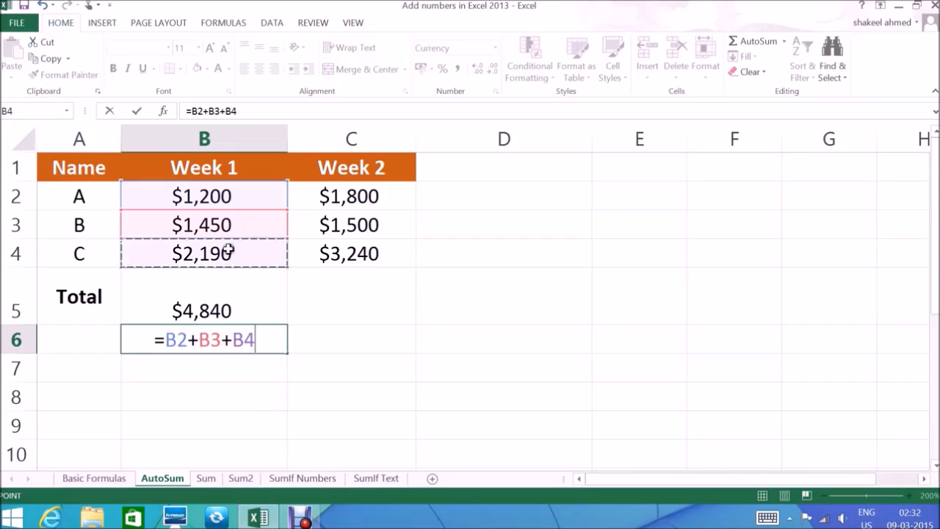
key("Return")
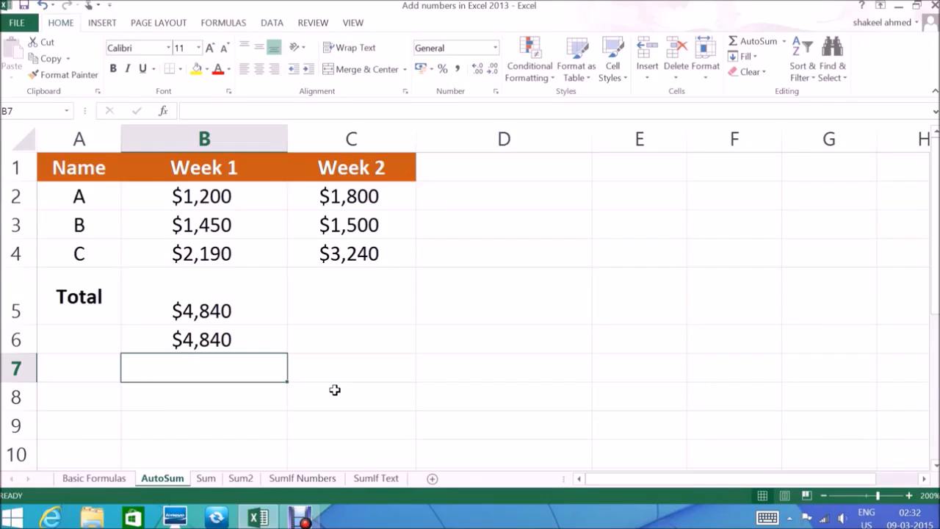
Step: Delete the Week 1 totals in cells B5:B6
key("Up")
key("Up")
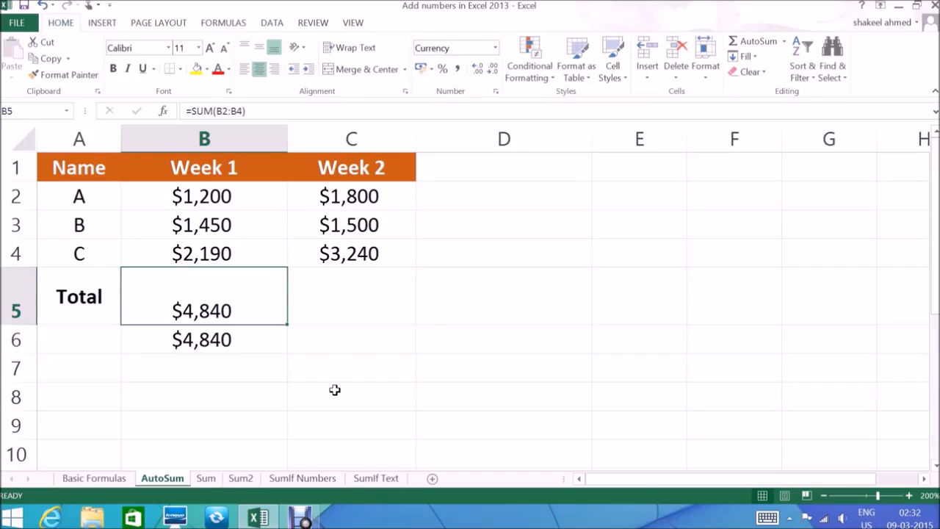
key("shift+Down")
key("Delete")
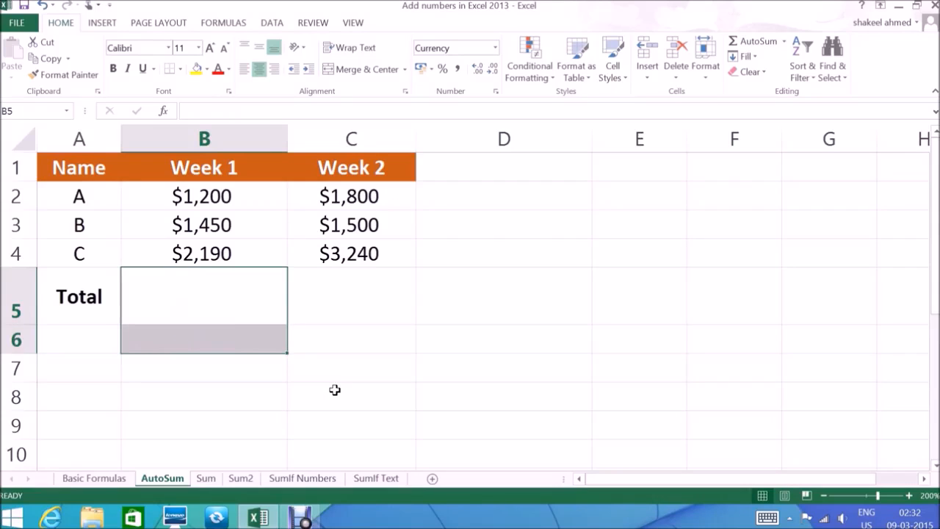
Step: Enter =sum(B2:B4) in B5 to total the Week 1 column
key("Right")
key("Left")
type("=")
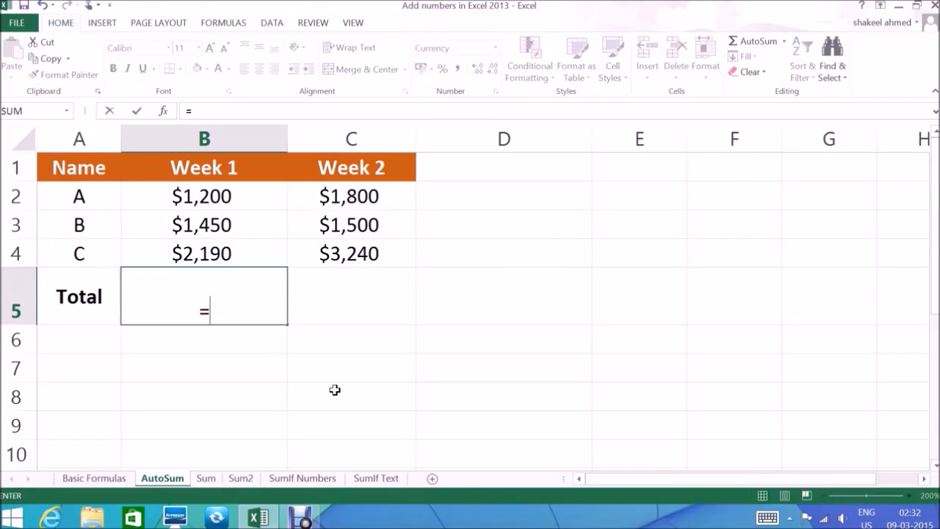
type("sum")
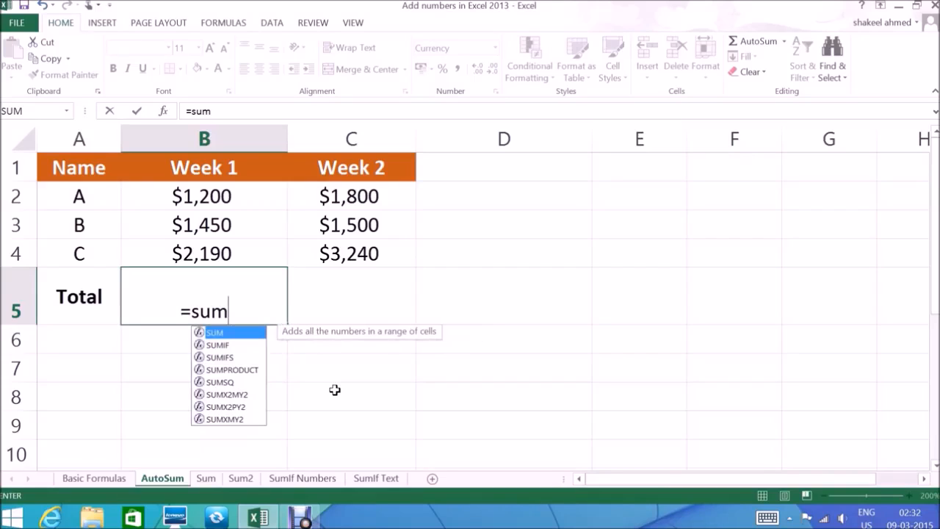
type("(")
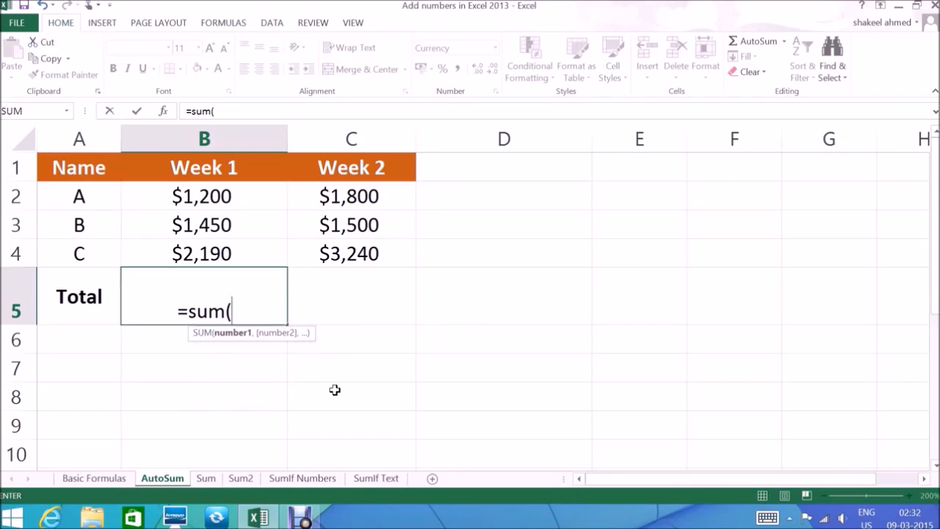
left_click_drag(199, 188, 201, 247)
type(")")
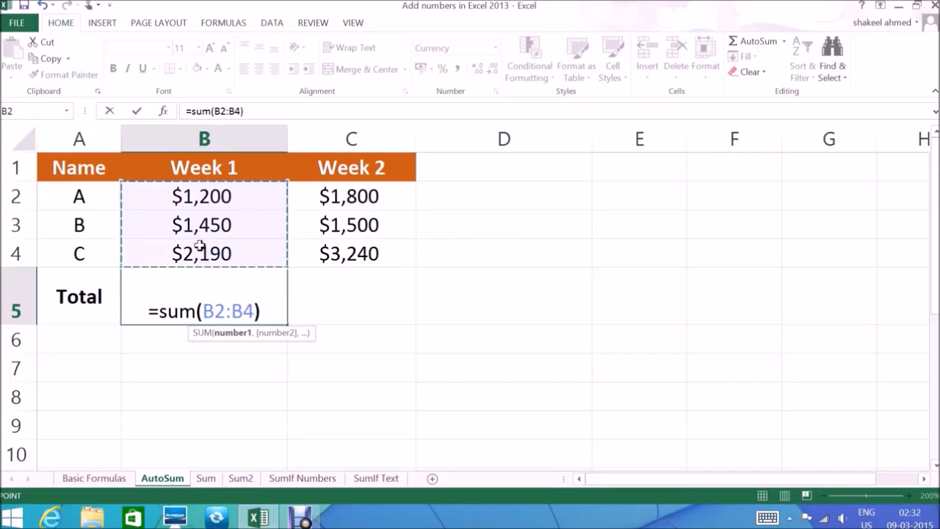
key("Return")
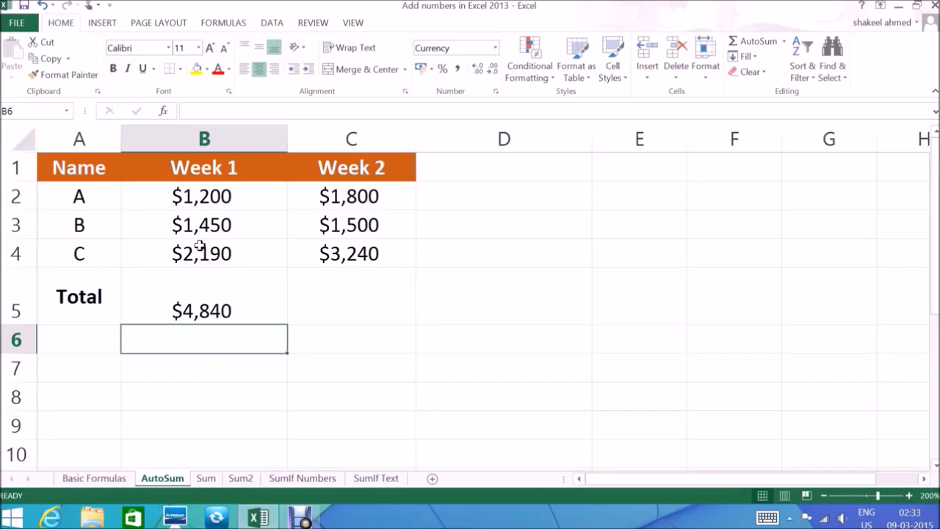
Step: On the Sum sheet, total Week 1 in C8 with AutoSum using the suggested range C5:C7
left_click(207, 478)
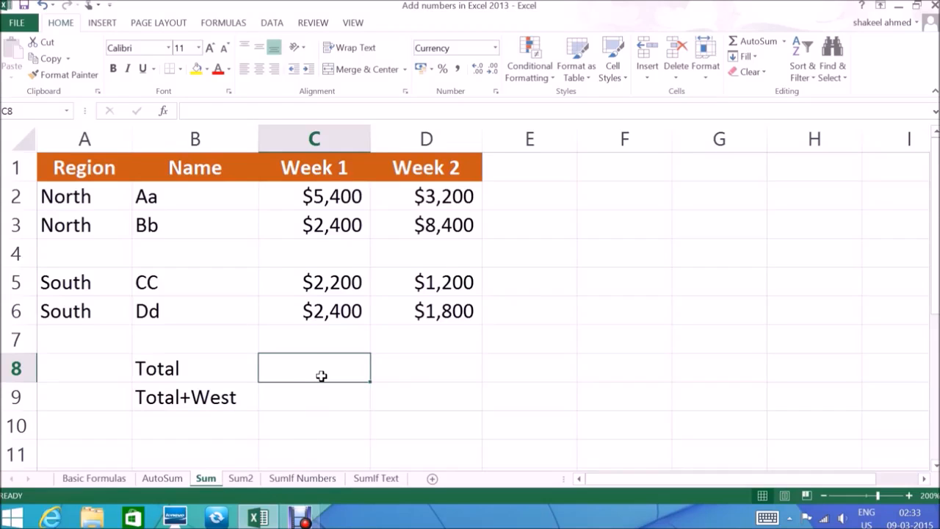
left_click(749, 41)
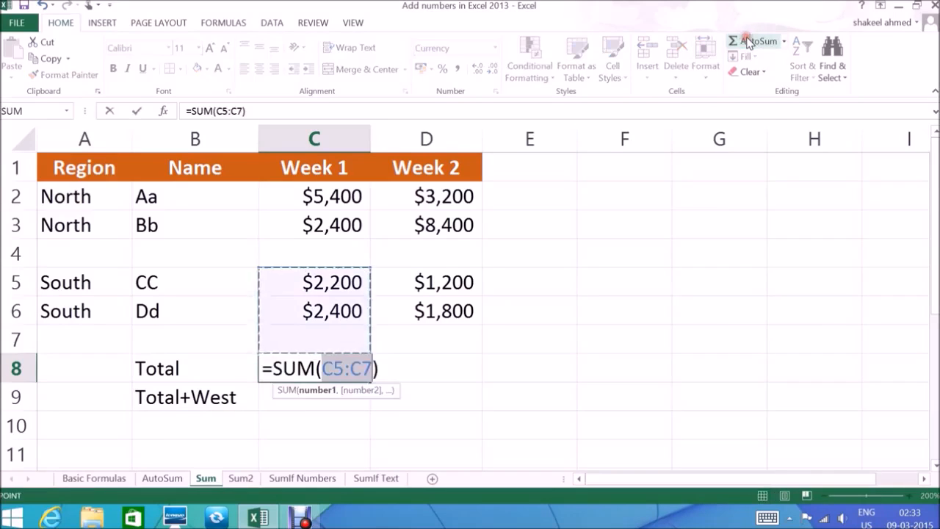
key("Return")
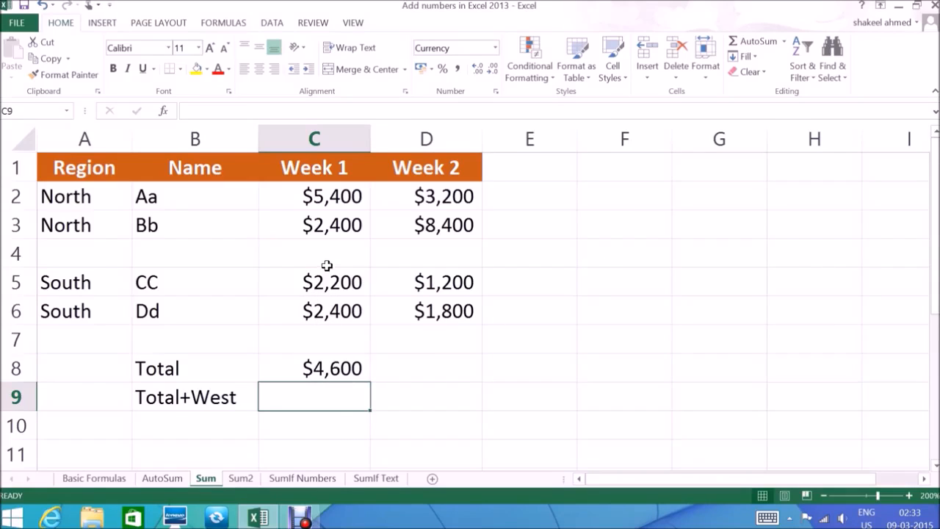
Step: Replace the Week 1 total in C8 with =SUM(C2:C3,C5:C6), covering the North and South rows
left_click(335, 363)
key("Delete")
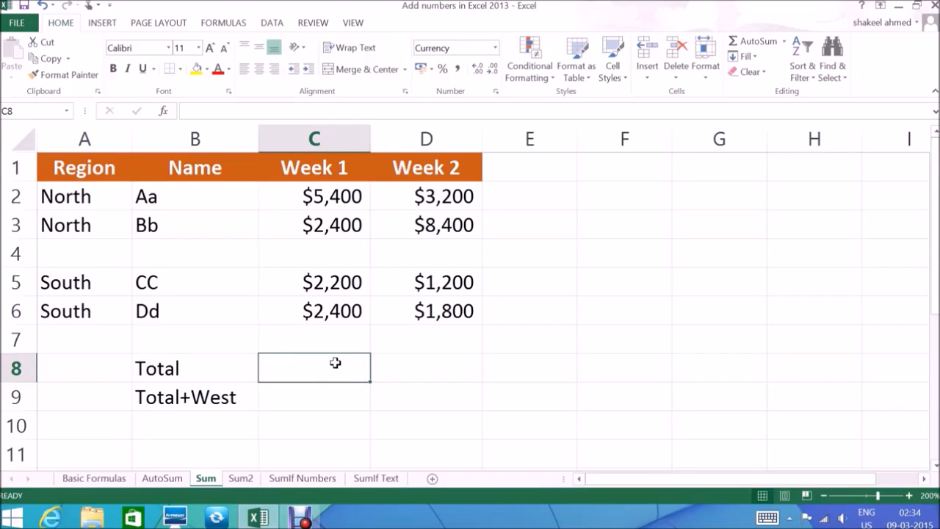
type("=SUM")
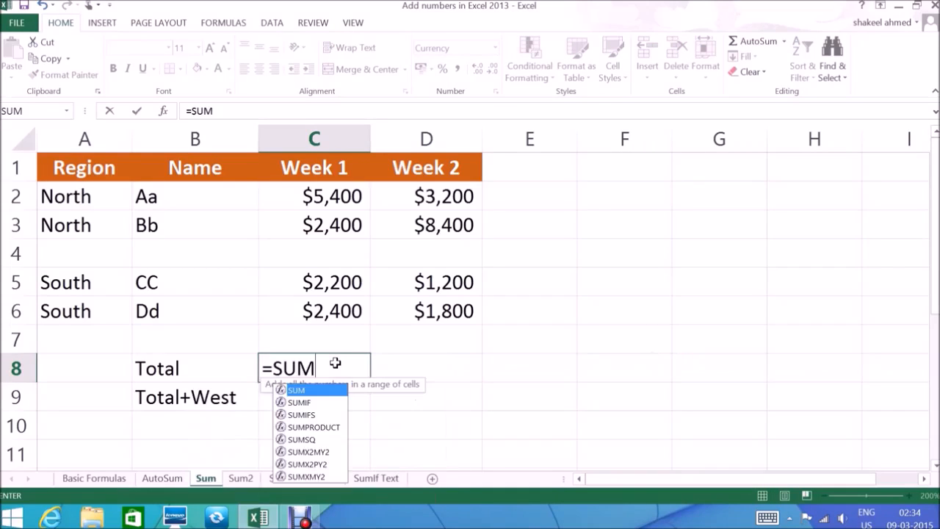
type("(")
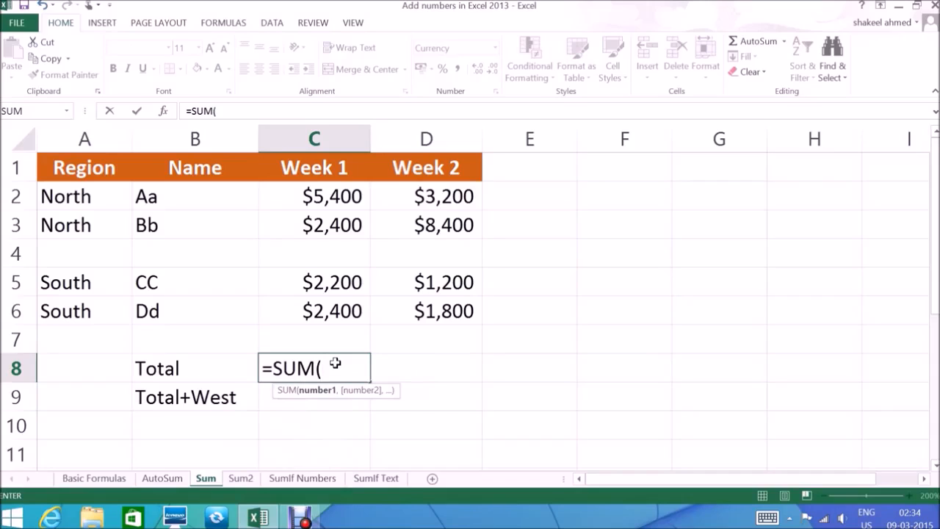
left_click_drag(336, 189, 334, 220)
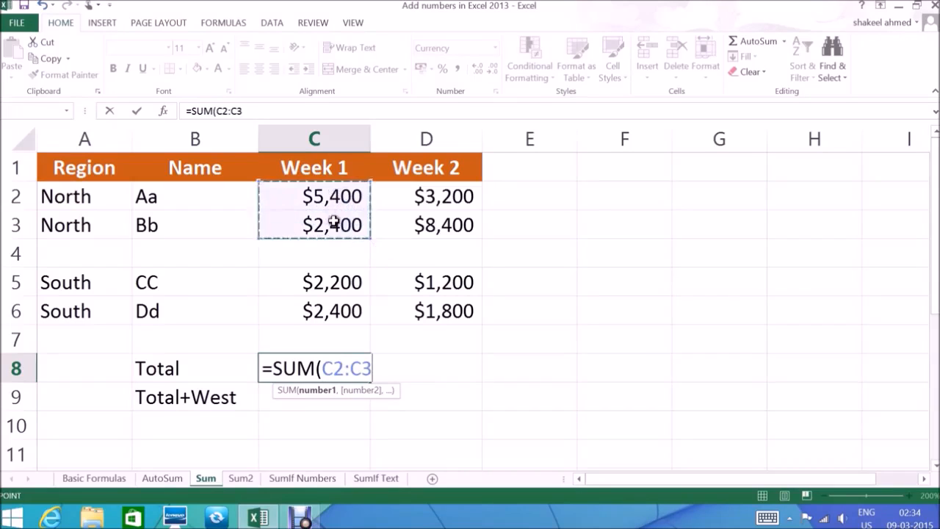
type(",")
left_click_drag(331, 279, 334, 304)
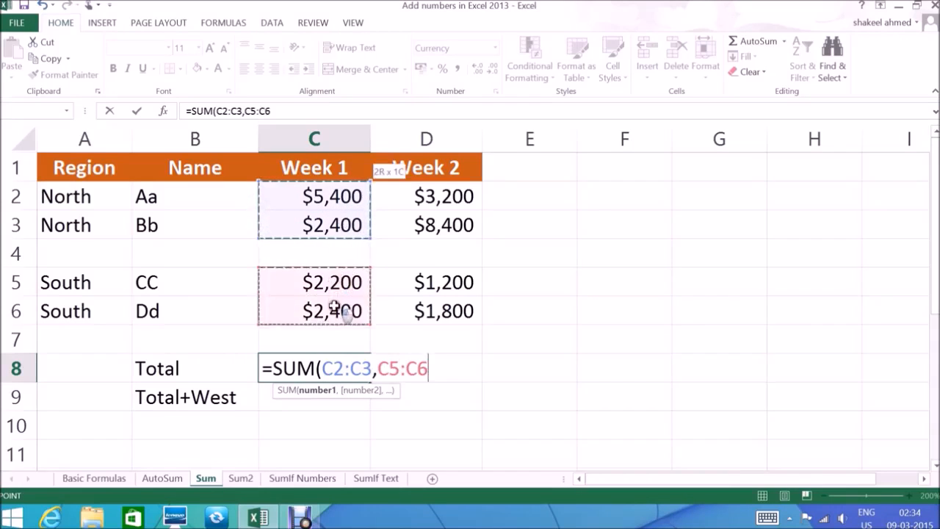
type(")")
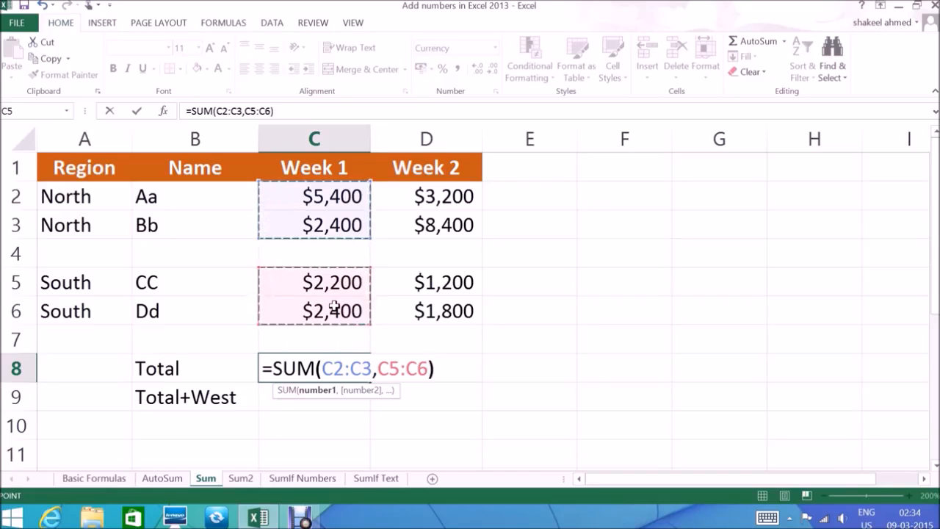
key("Return")
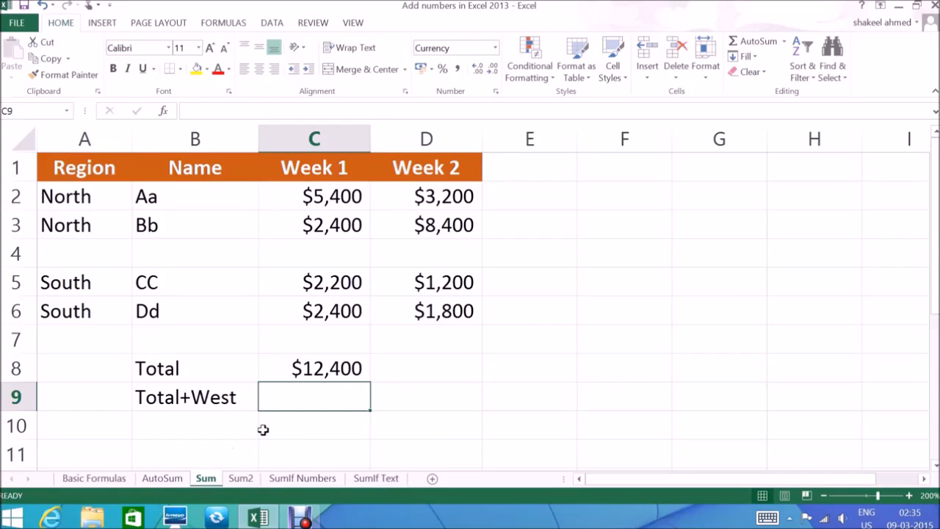
Step: Examine the Week 1 value in C2 of the Sum2 sheet and the total in C8 of the Sum sheet
left_click(245, 481)
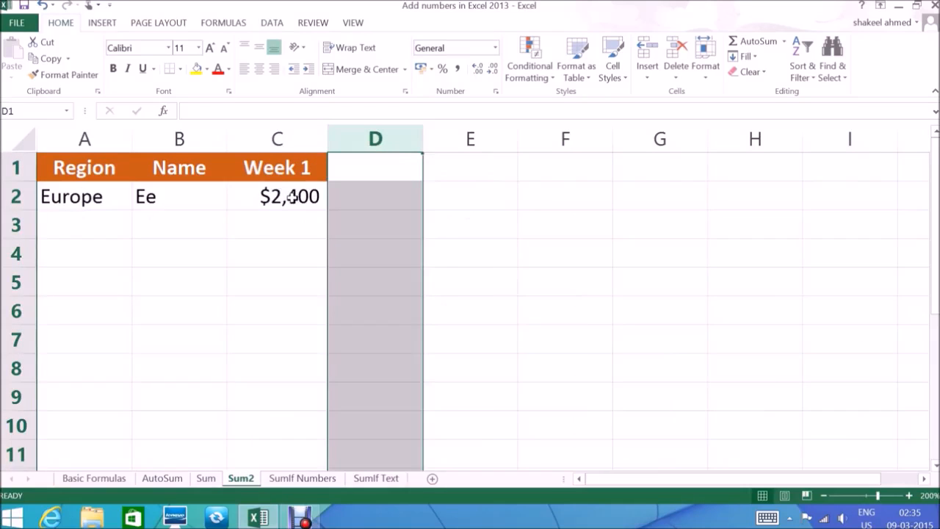
left_click(292, 196)
left_click(205, 478)
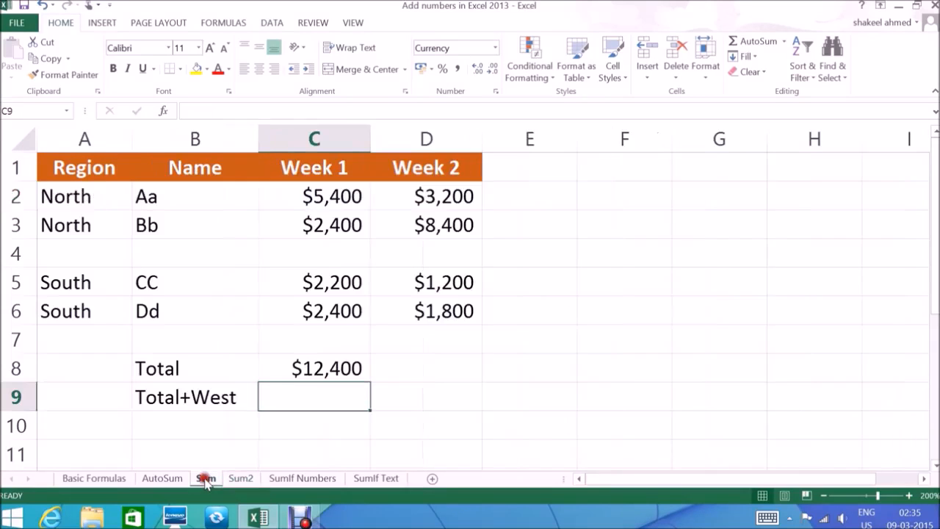
left_click(304, 365)
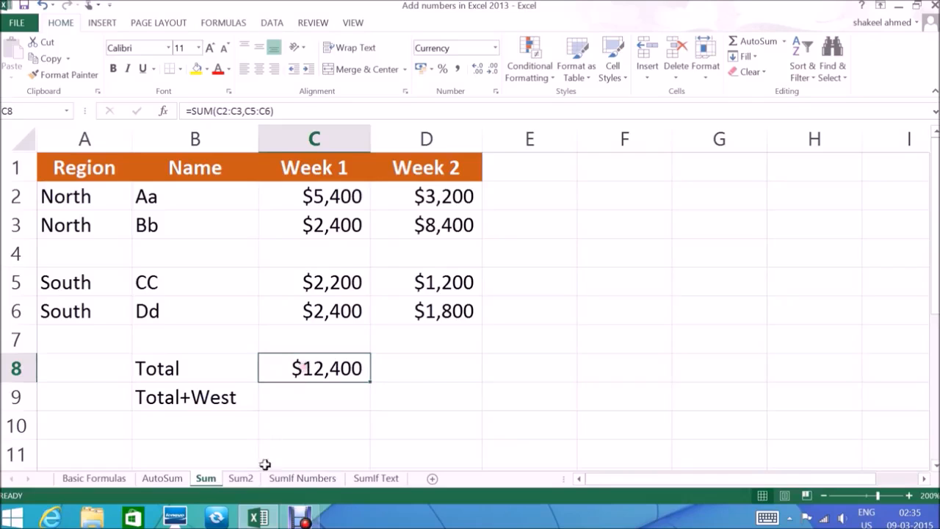
left_click(245, 480)
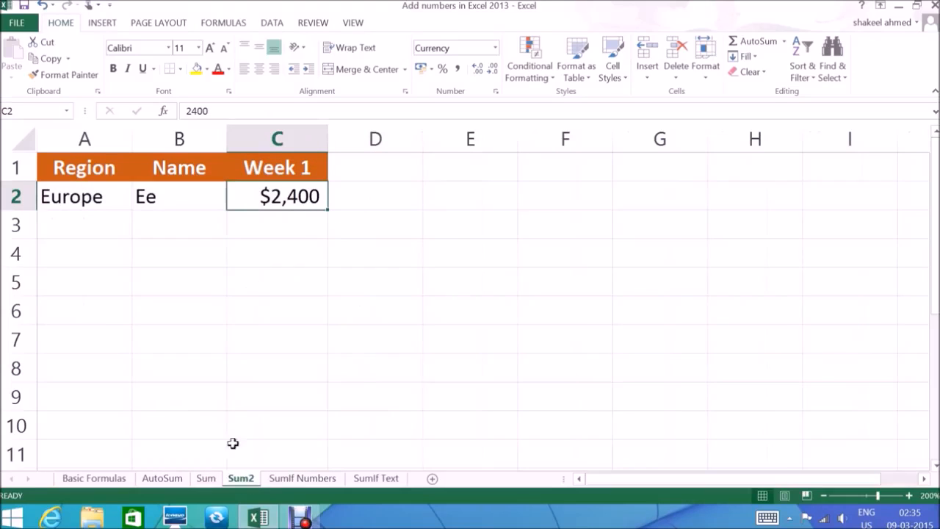
left_click(205, 478)
Step: Enter =SUM(C8+'Sum2'!C2) in C9 of the Sum sheet for the Total+West row, and reselect the cell
left_click(328, 391)
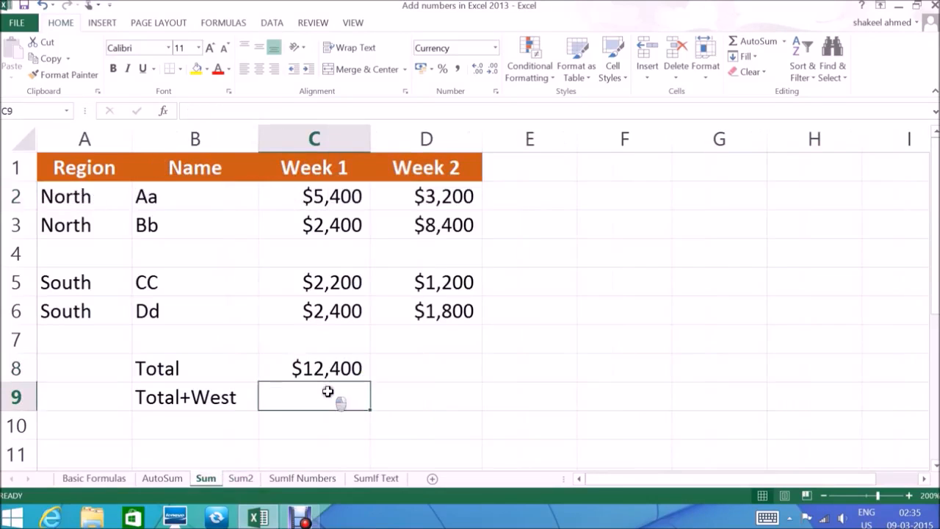
type("=")
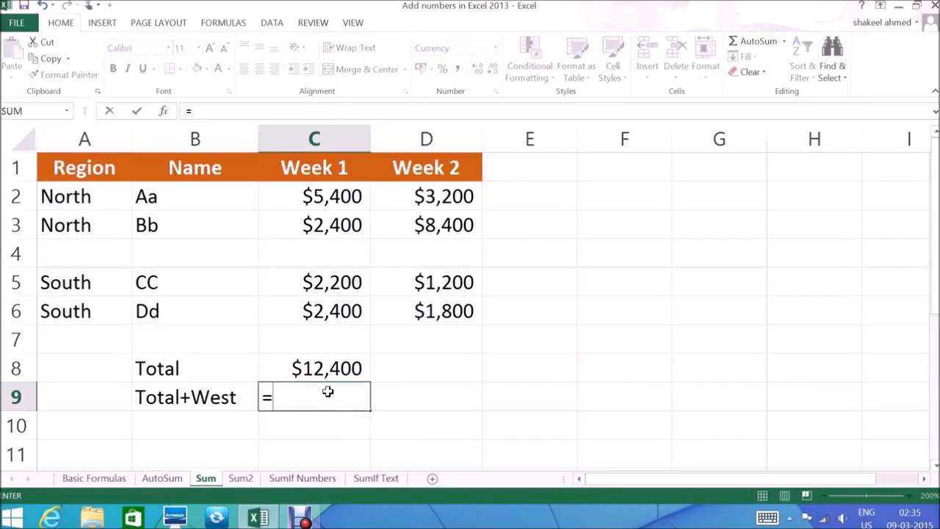
type("SUM")
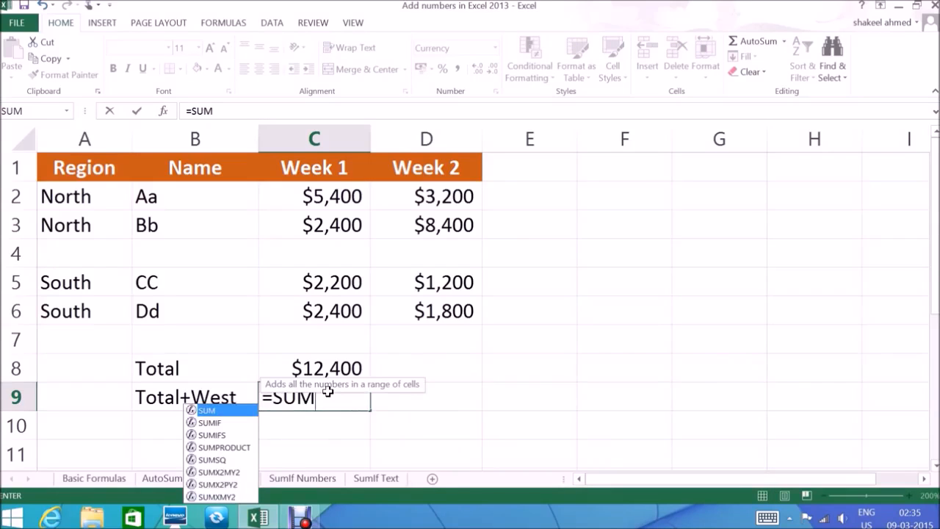
type("(")
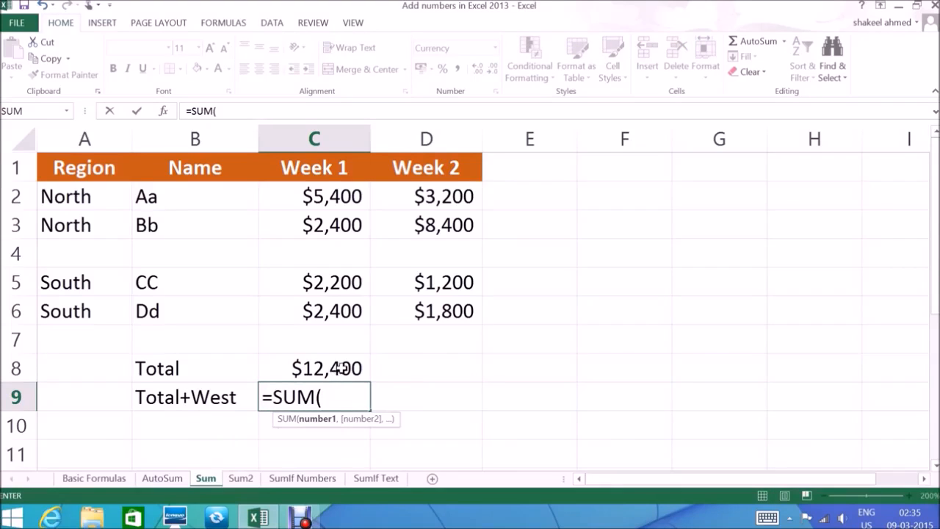
left_click(336, 369)
type("+")
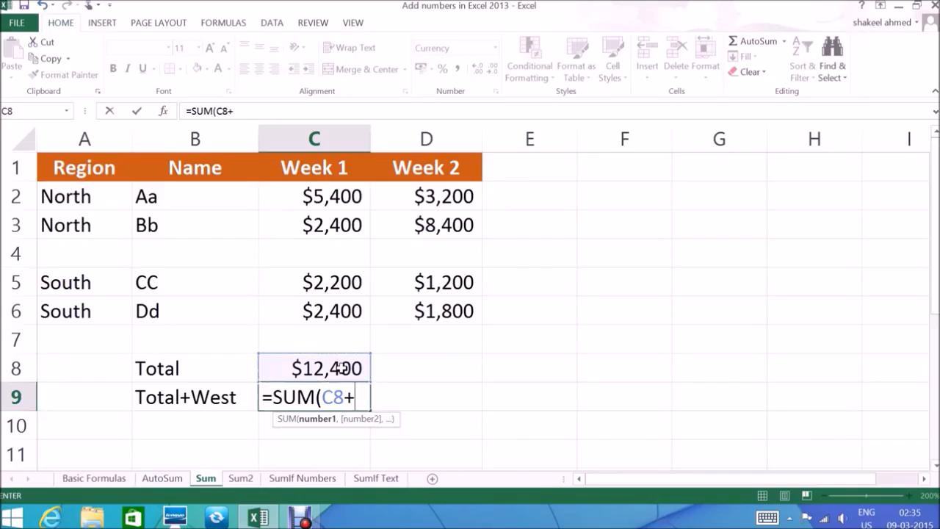
left_click(239, 478)
left_click(293, 197)
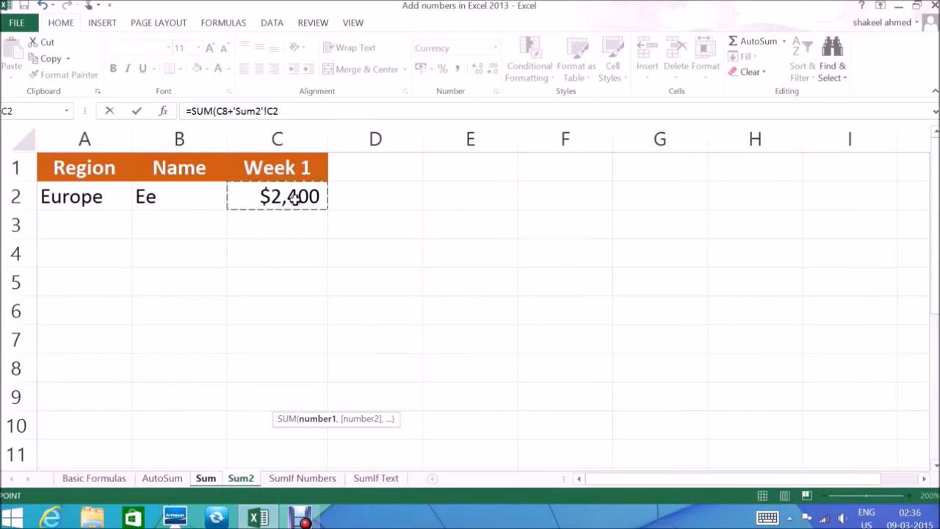
type(")")
key("Return")
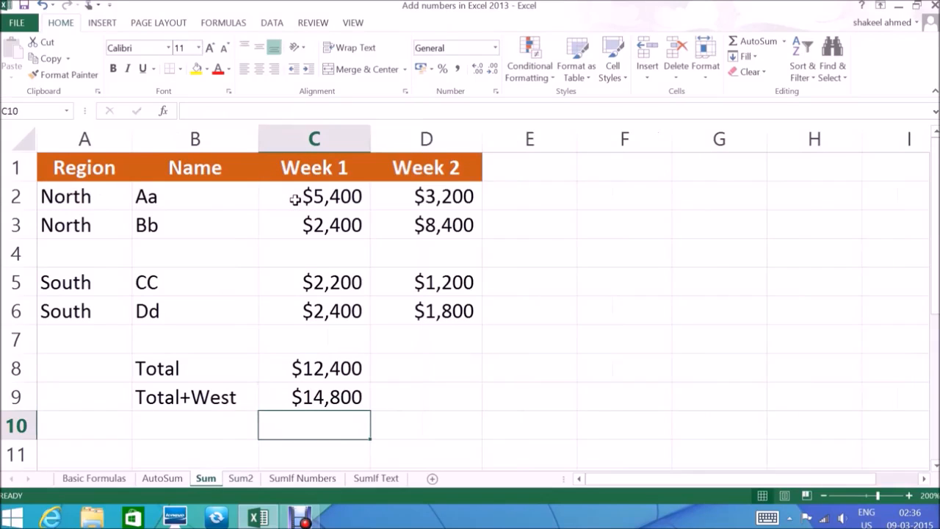
left_click(339, 396)
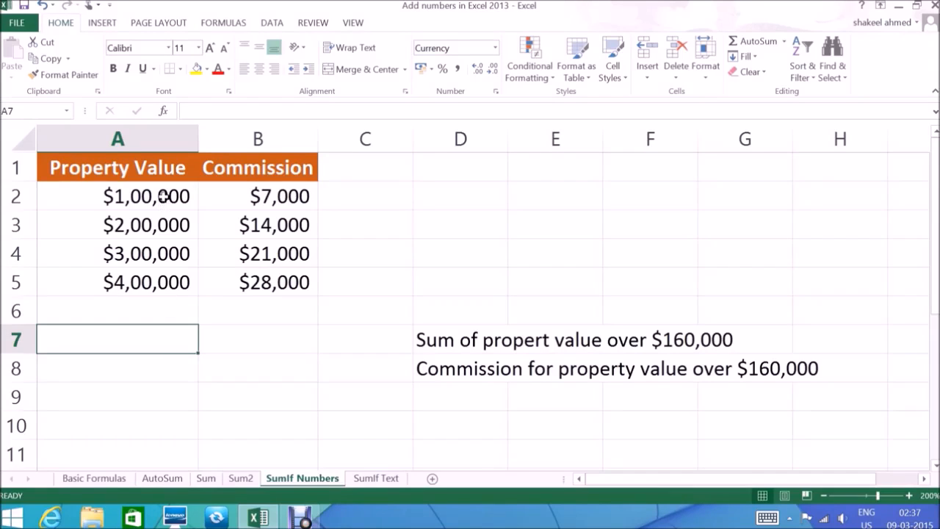
Step: Examine the property values in A2:A5 and the commissions in B2:B5 of the SumIf Numbers sheet
left_click_drag(164, 193, 155, 281)
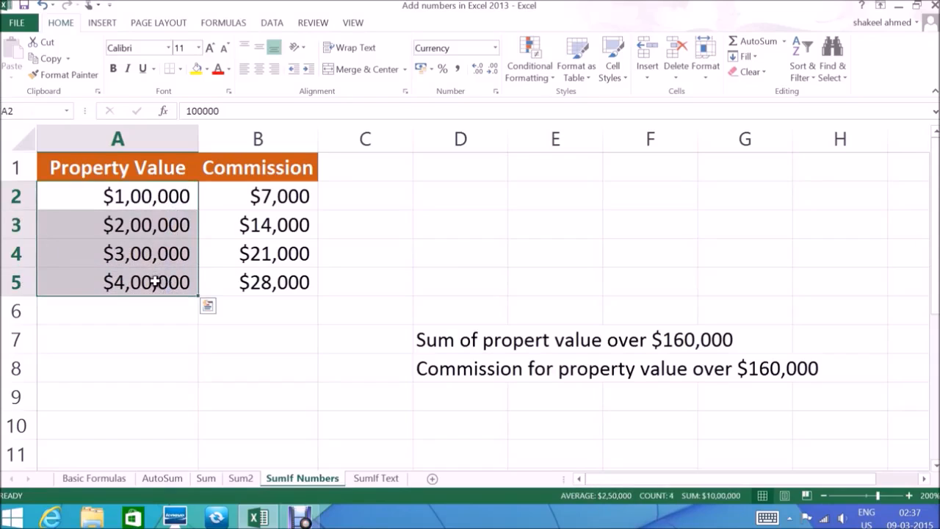
left_click_drag(255, 195, 257, 278)
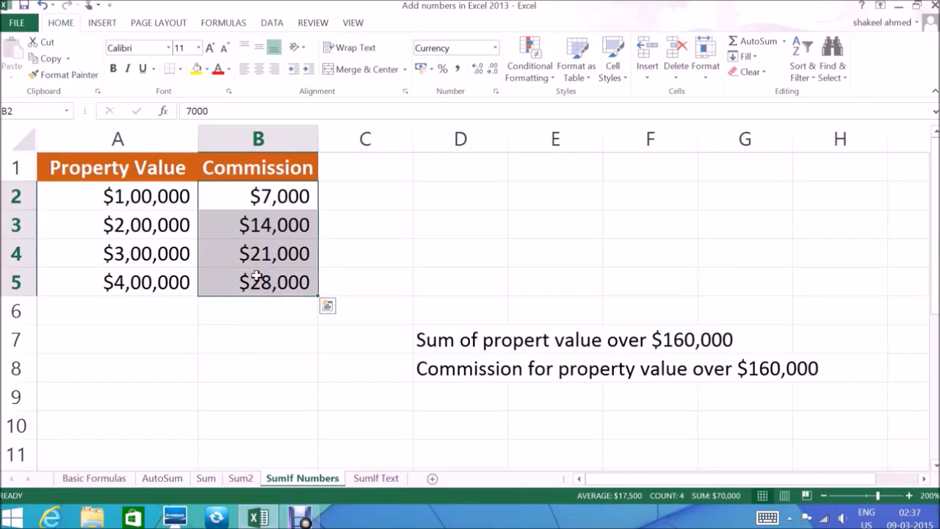
Step: Enter =SUMIF(A2:A5,">160000") in A7 of the SumIf Numbers sheet to sum property values over $160,000
left_click(181, 350)
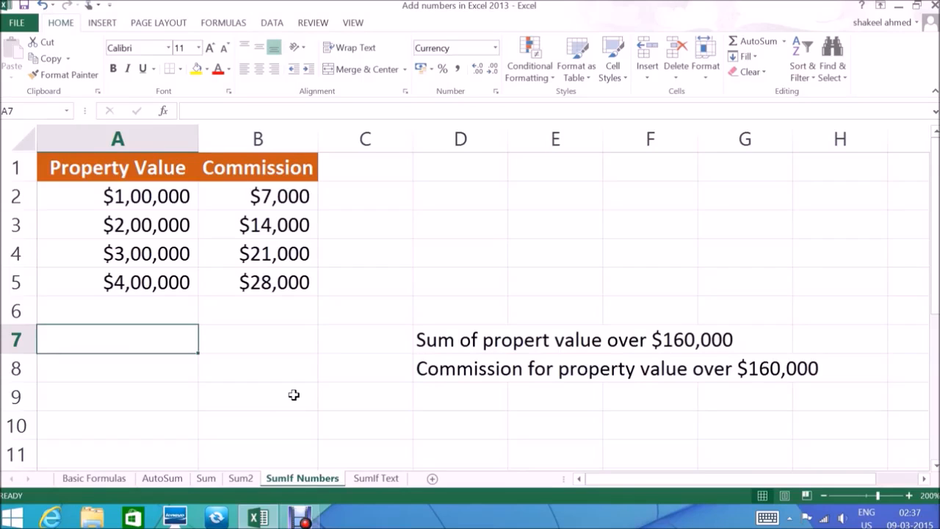
type("=")
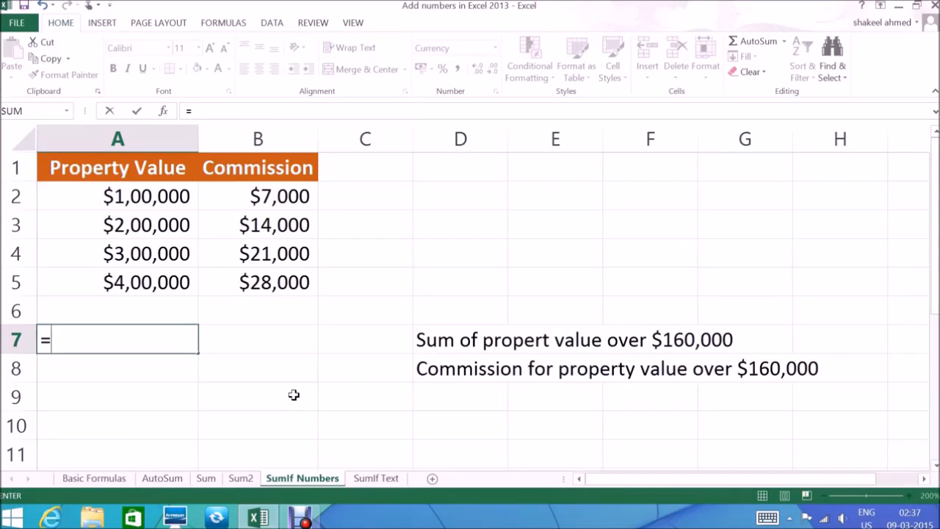
type("SUMIF")
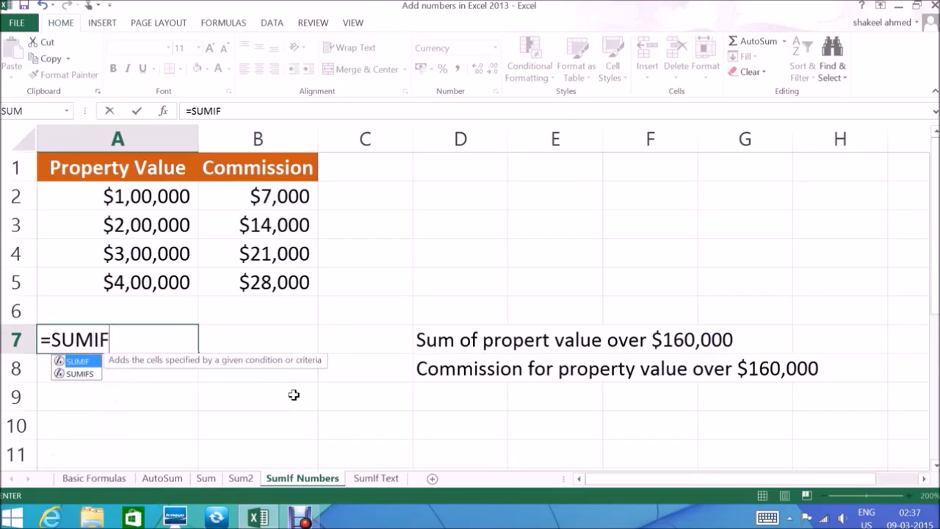
type("(")
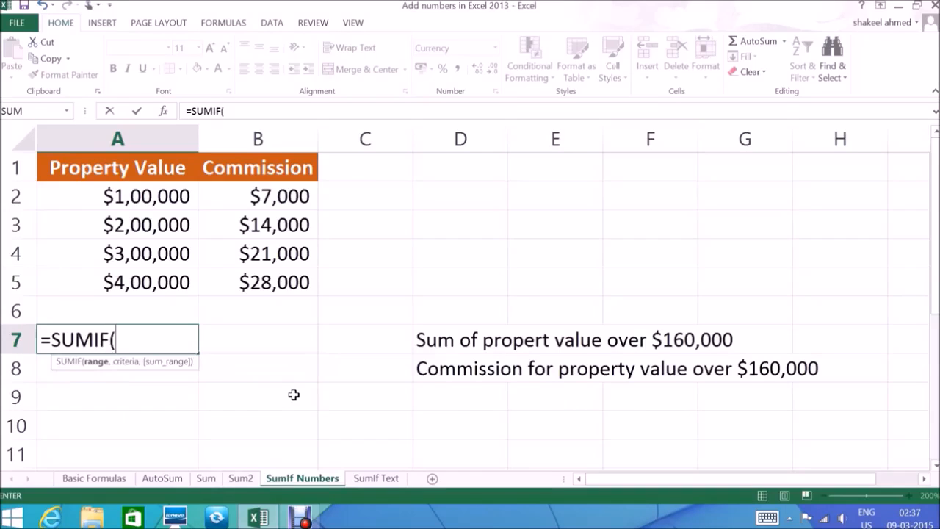
left_click_drag(141, 196, 150, 279)
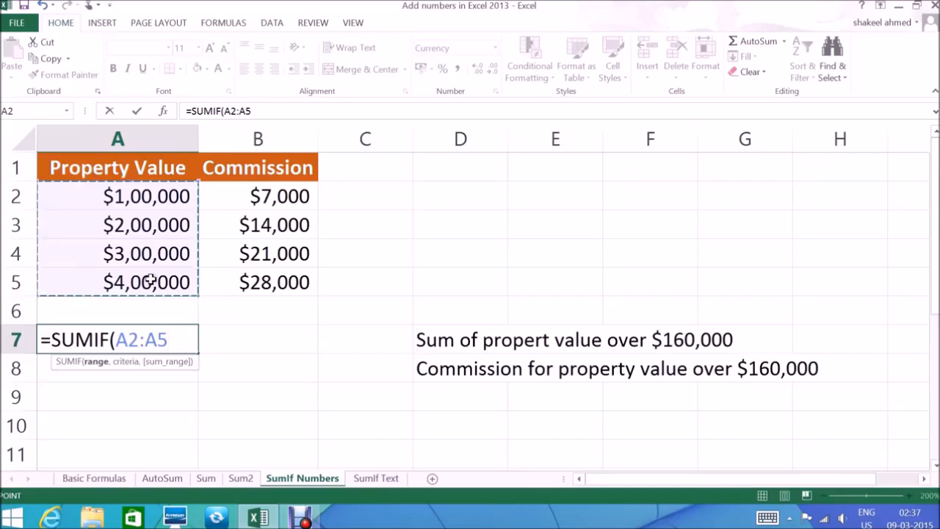
type(",")
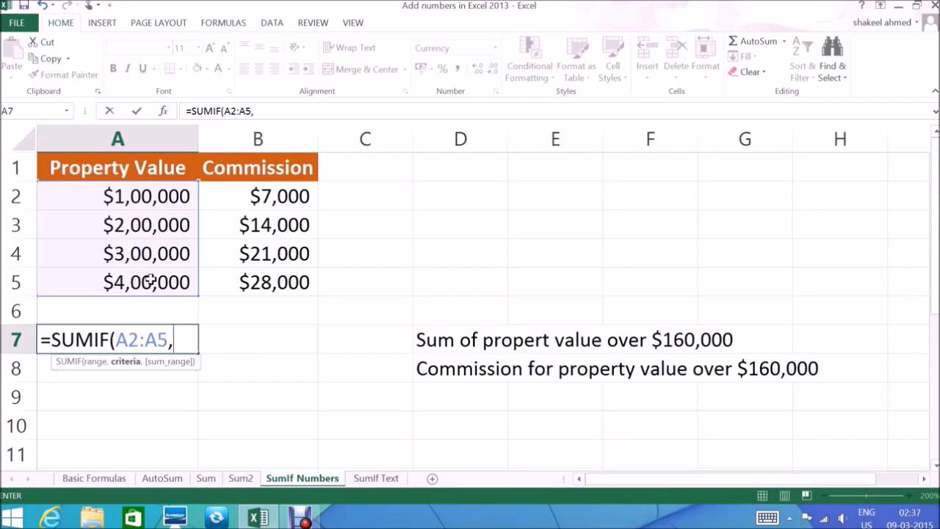
type("\"")
type(">1600")
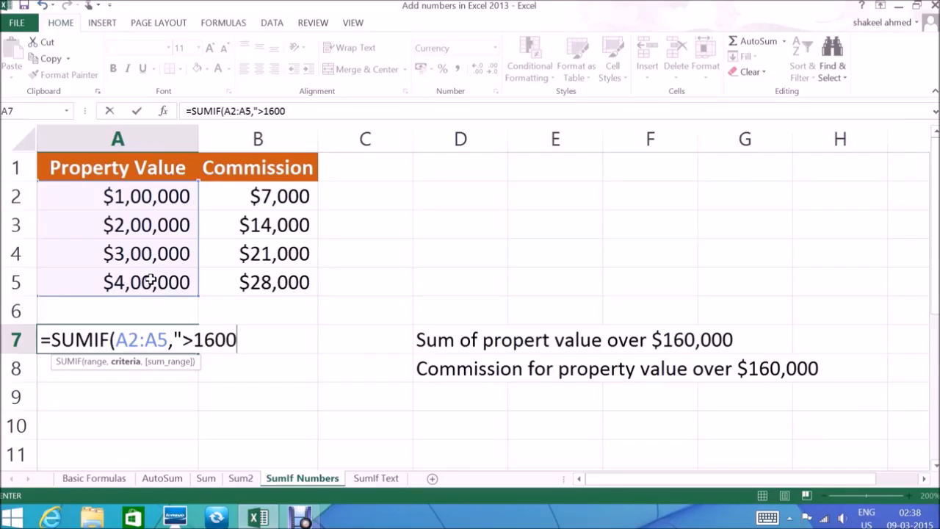
type("00\"")
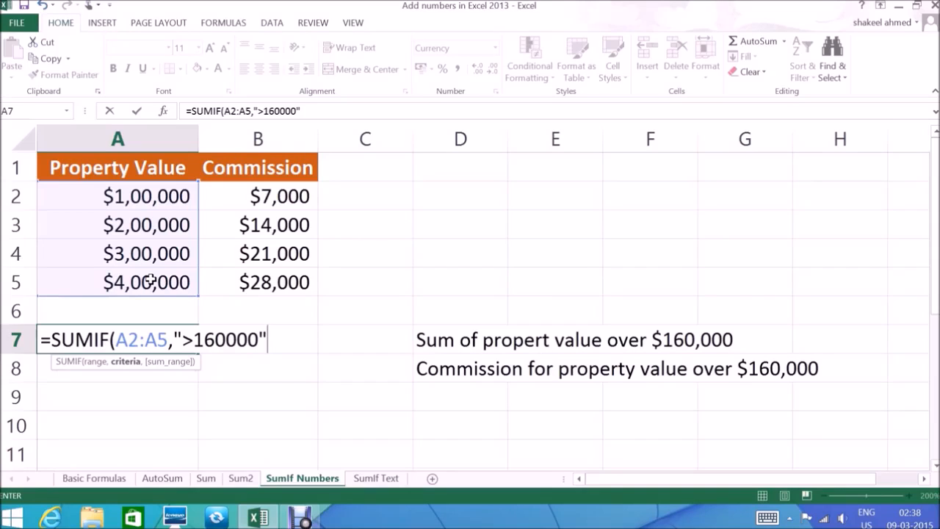
type(")")
key("Return")
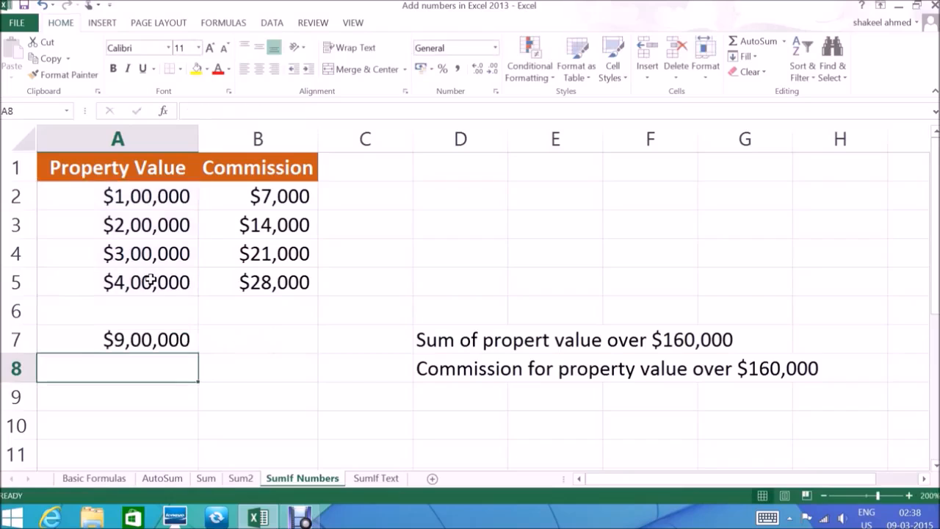
Step: Review the formula in A7 and check it against the property values in A3:A5
left_click(170, 338)
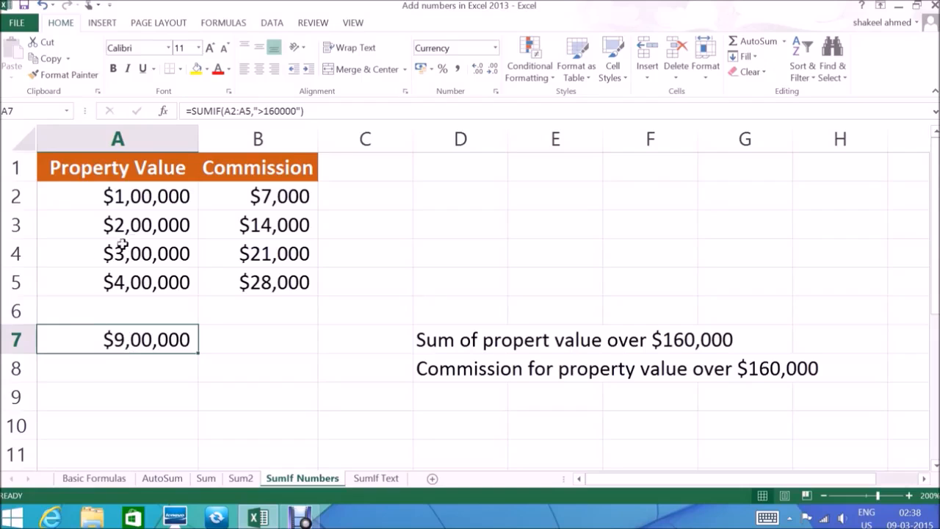
left_click_drag(137, 227, 137, 279)
Step: Enter =SUMIF(A2:A5,">160000",B2:B5) in A8 to sum the commission for property values over $160,000
left_click(168, 368)
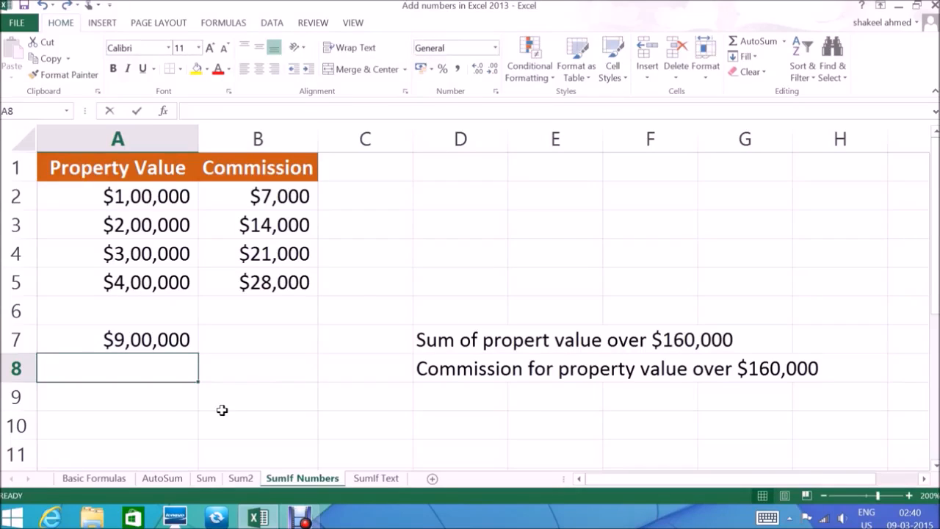
type("=")
type("SUMIF")
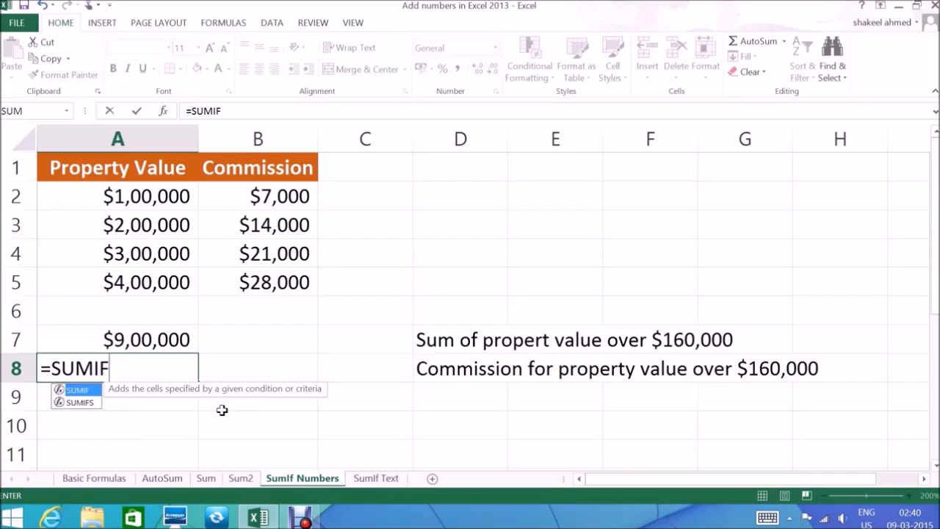
type("(")
left_click_drag(126, 202, 129, 282)
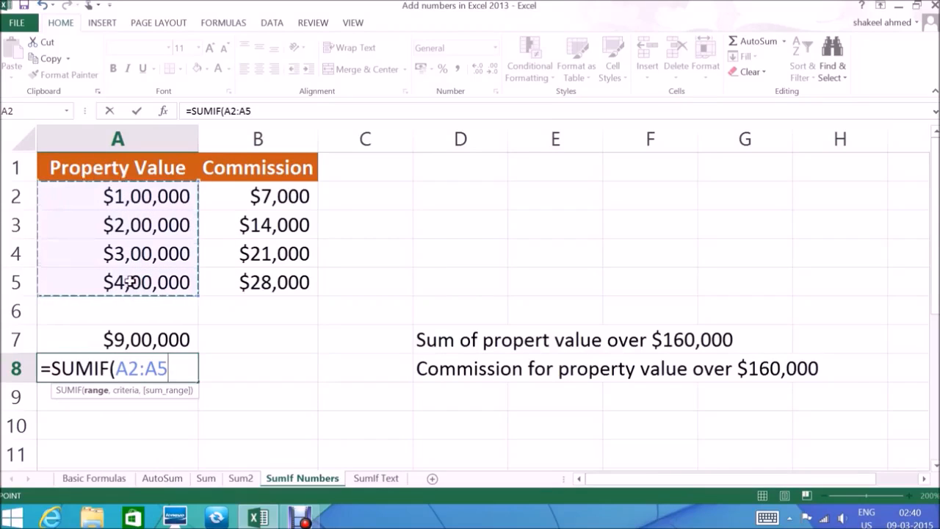
type(",")
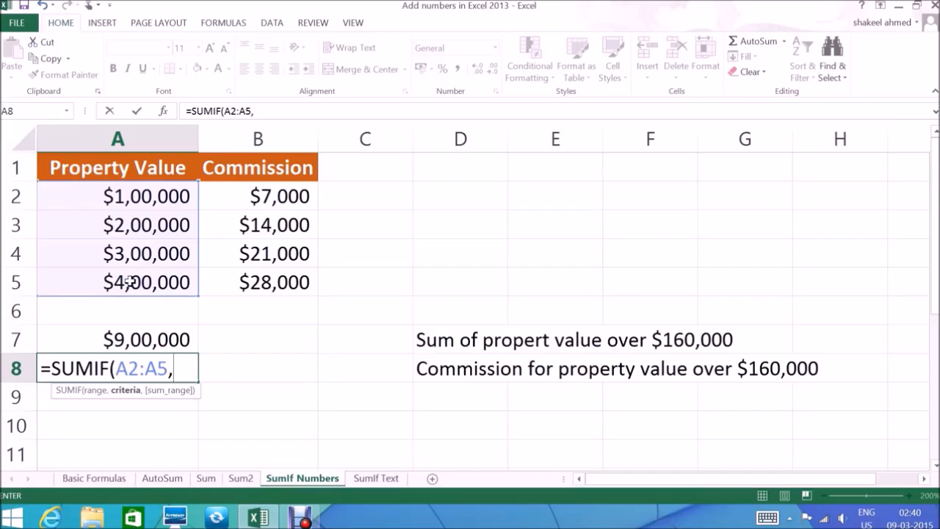
type("\">160000")
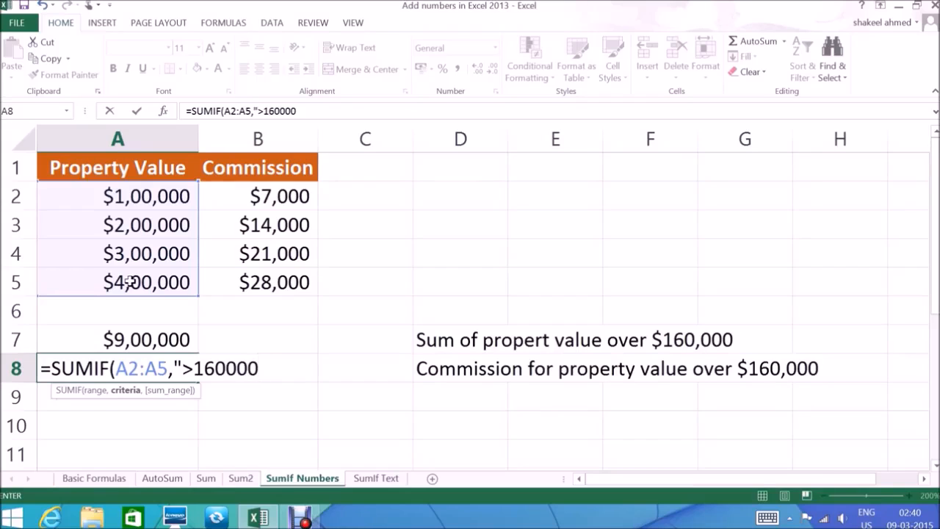
type("\",")
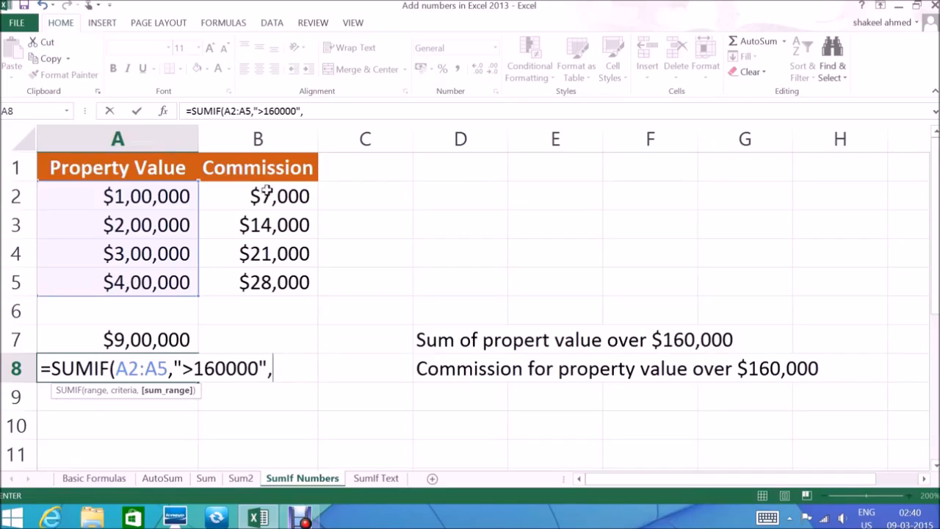
left_click_drag(266, 196, 263, 281)
type(")")
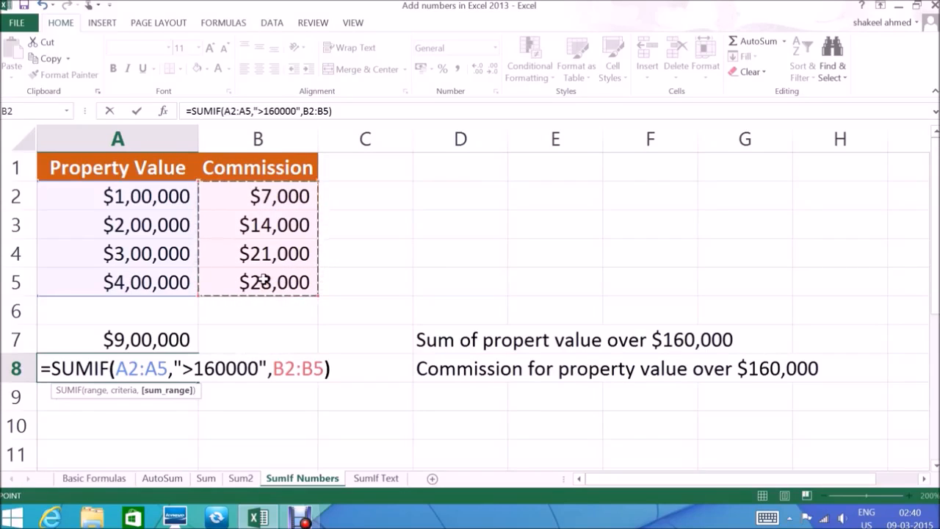
key("Return")
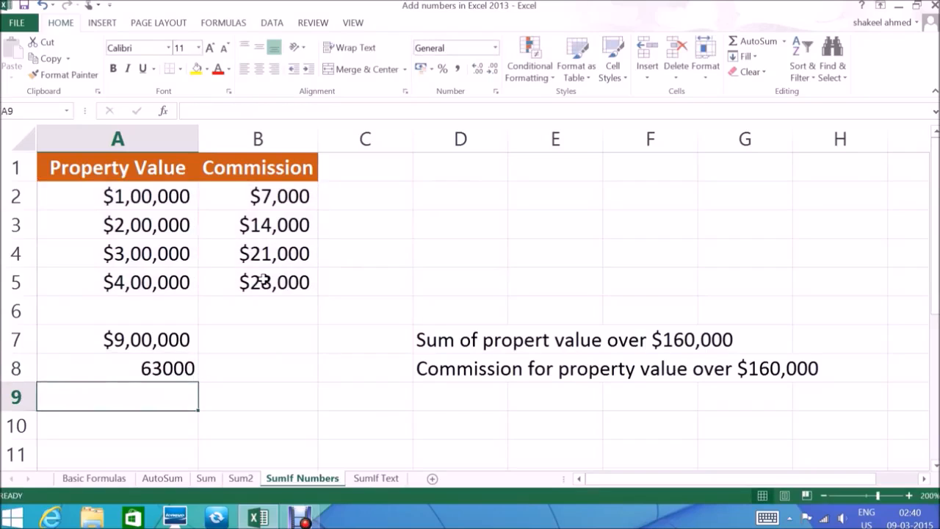
Step: Review the commission formula in A8 and compare property values A3:A5 with their commissions in B3:B5
key("Up")
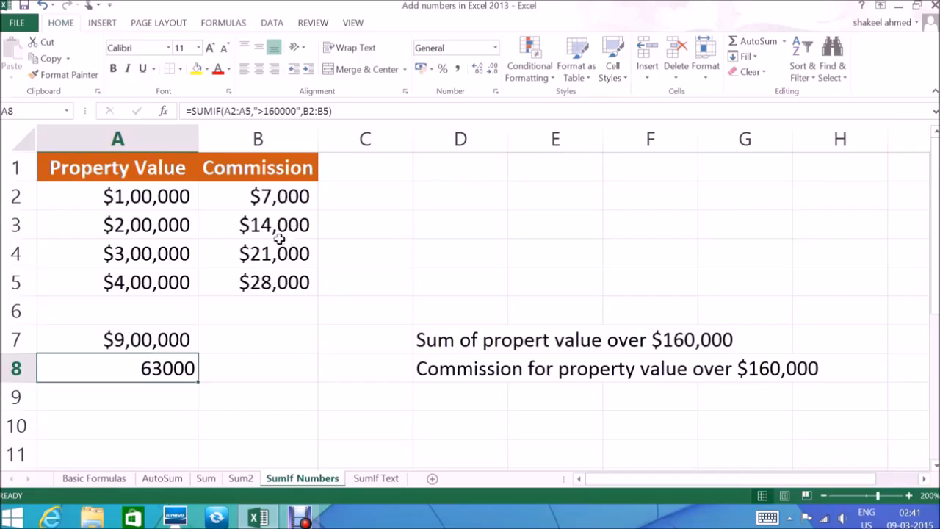
left_click_drag(172, 220, 174, 282)
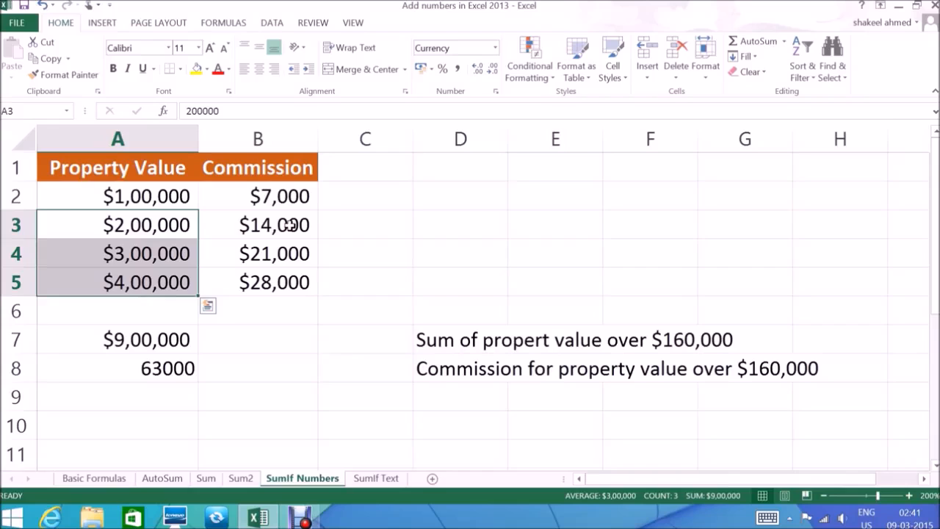
left_click_drag(289, 225, 302, 279)
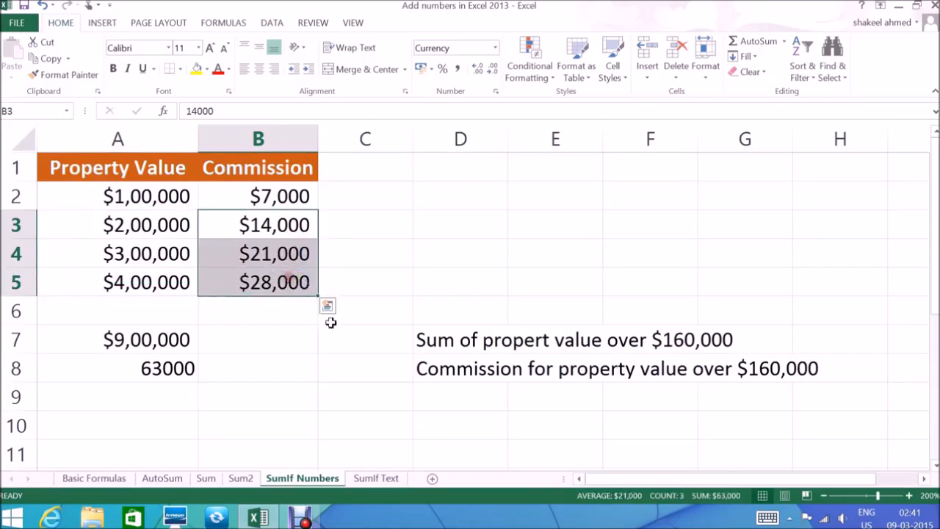
left_click(264, 397)
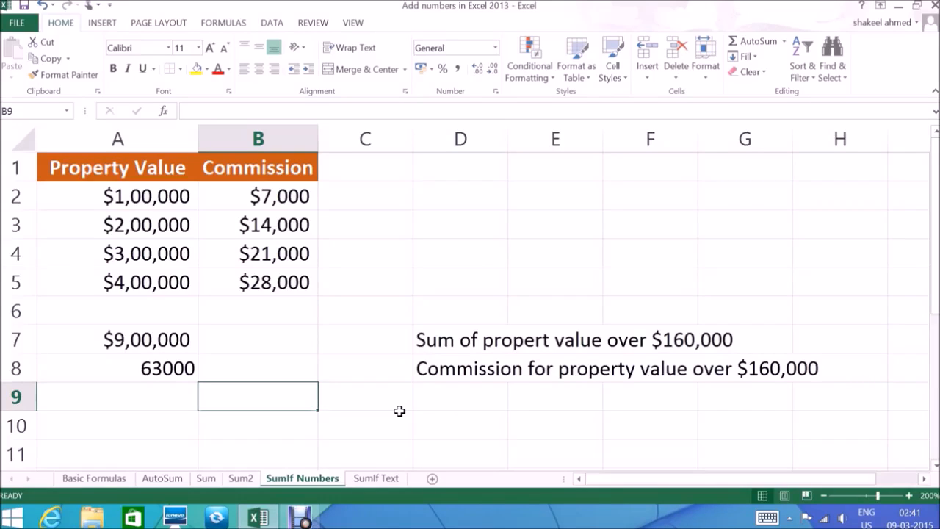
Step: On the SumIf Text sheet, enter =SUMIF(A2:A6,"FRUITS",C2:C6) in C8 to total the Fruits sales
left_click(377, 478)
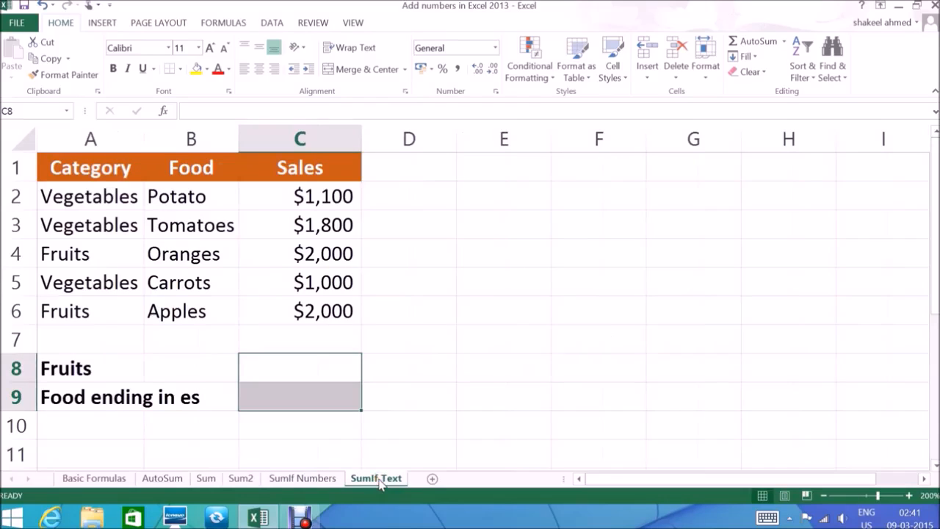
left_click(463, 331)
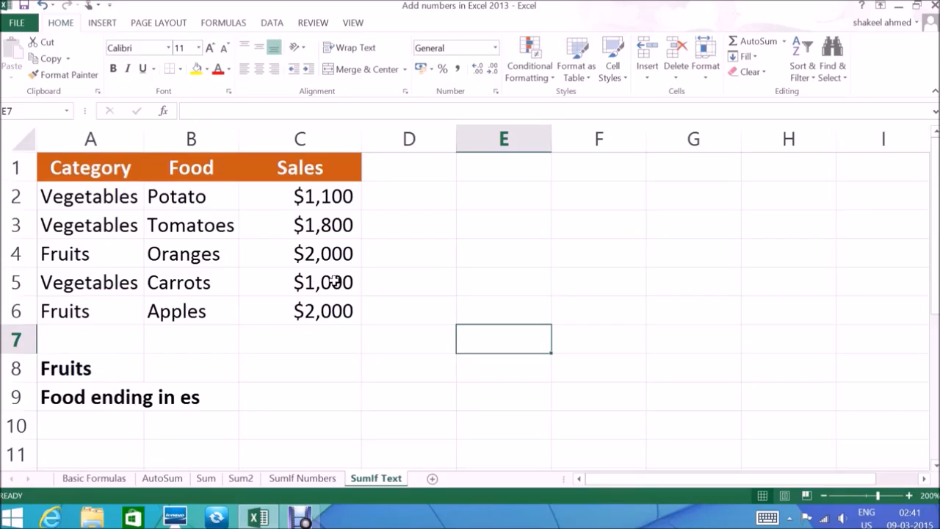
left_click(317, 377)
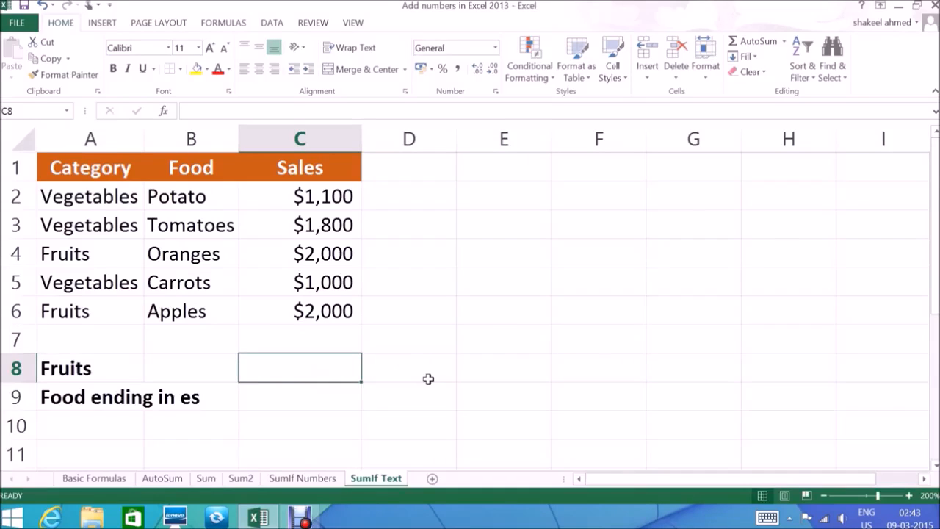
type("=SUM")
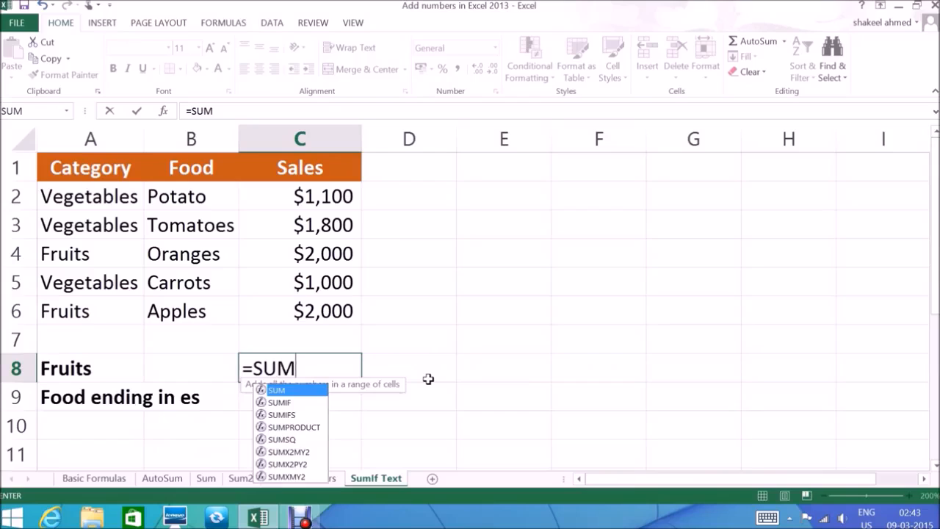
type("IF")
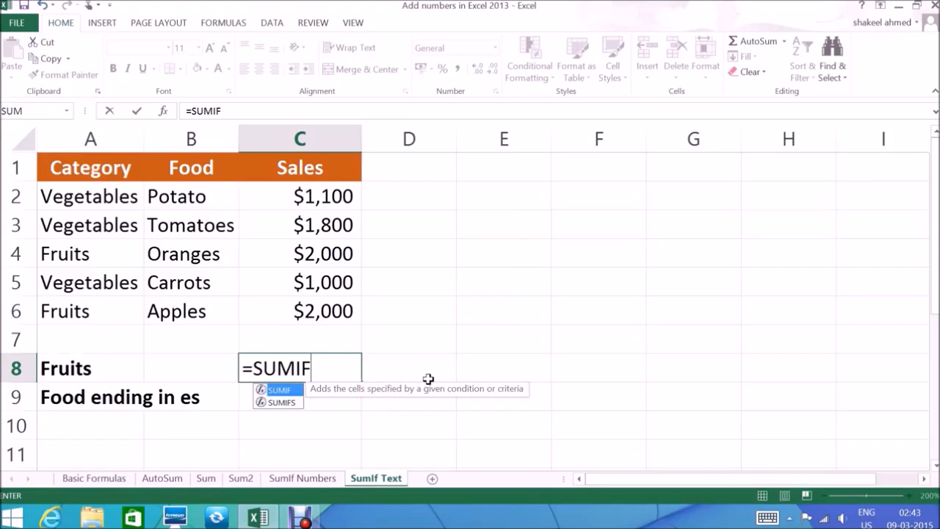
type("(")
left_click_drag(86, 200, 77, 310)
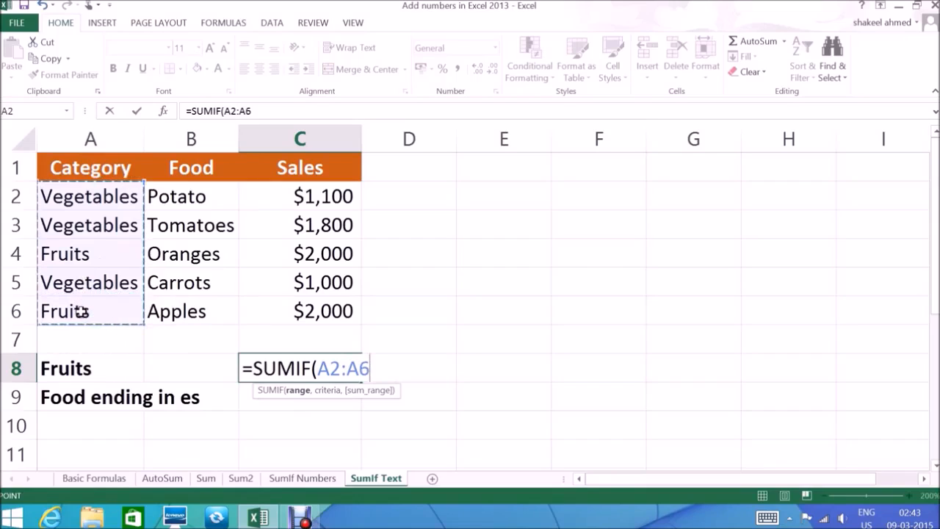
type(",")
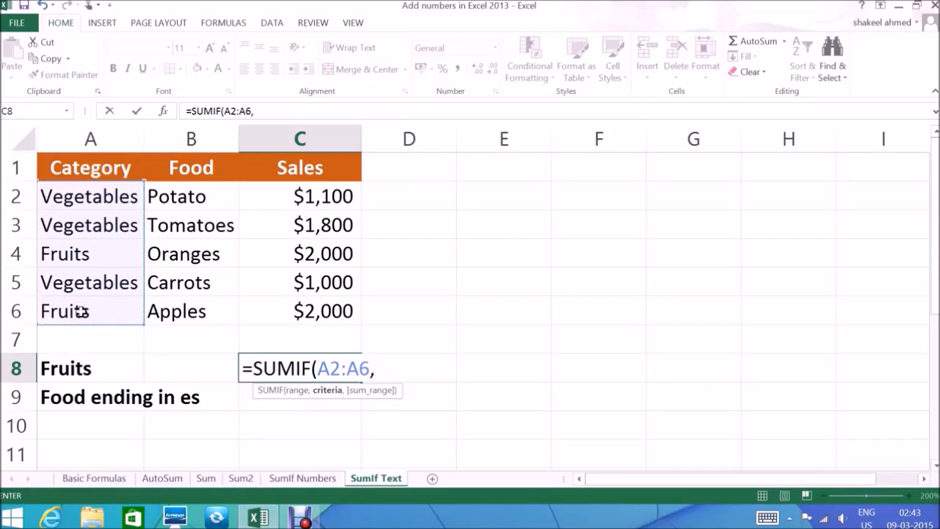
type("\"FRUITS")
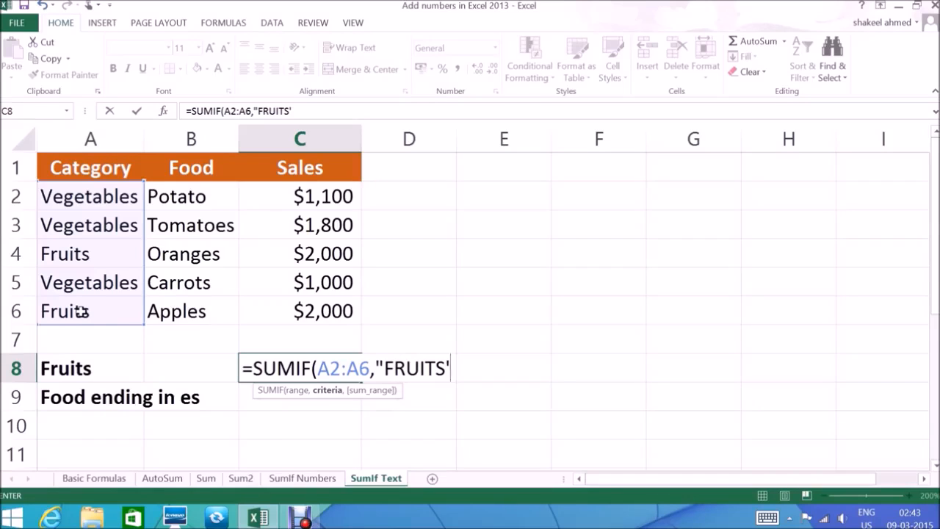
type("\",")
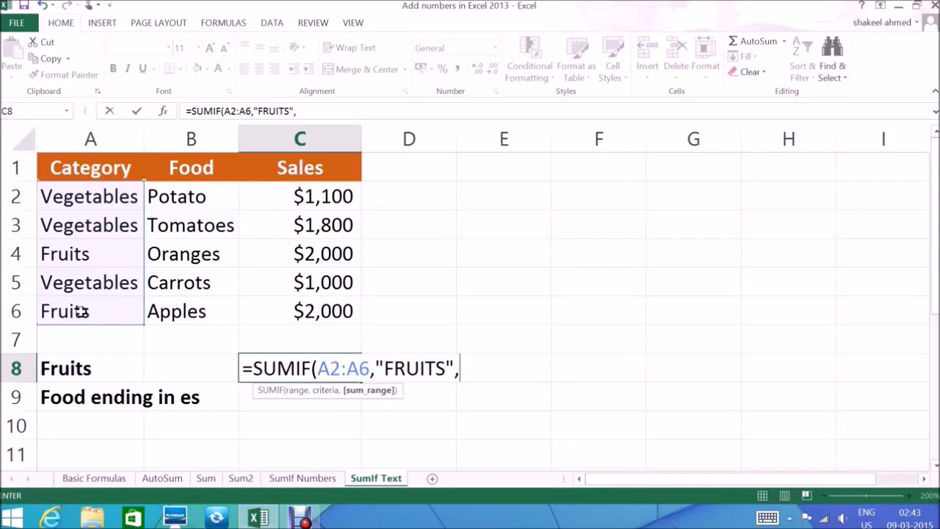
left_click_drag(320, 195, 304, 312)
type(")")
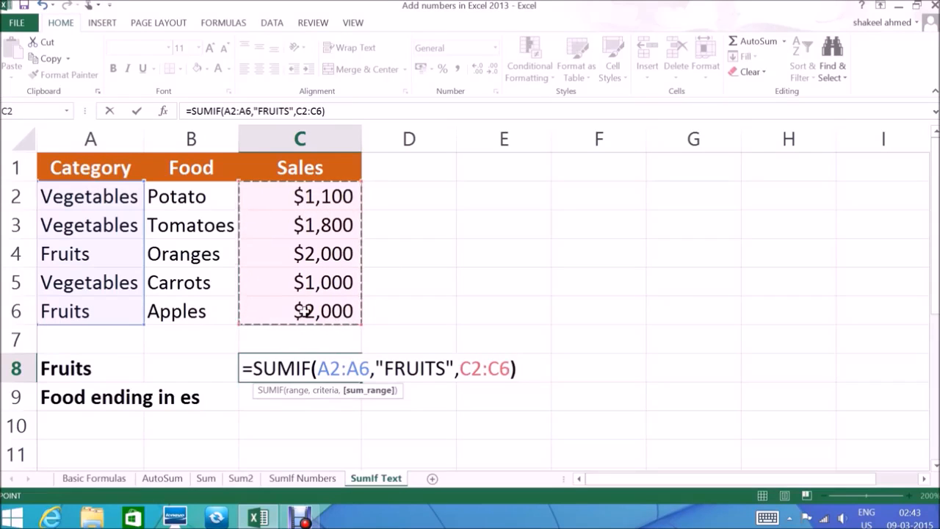
key("Return")
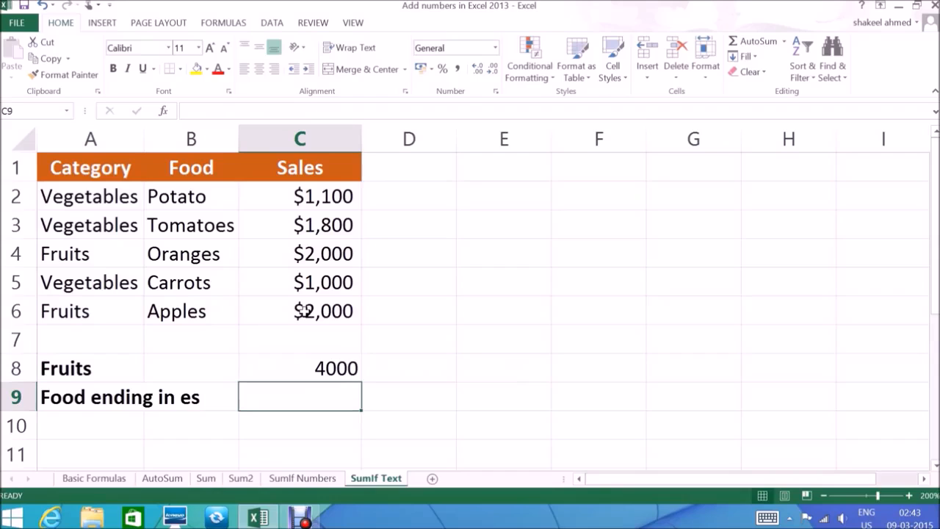
Step: Enter =SUMIF(B2:B6,"*ES",C2:C6) in C9 to total sales of foods ending in es, and check the finished formula
key("Up")
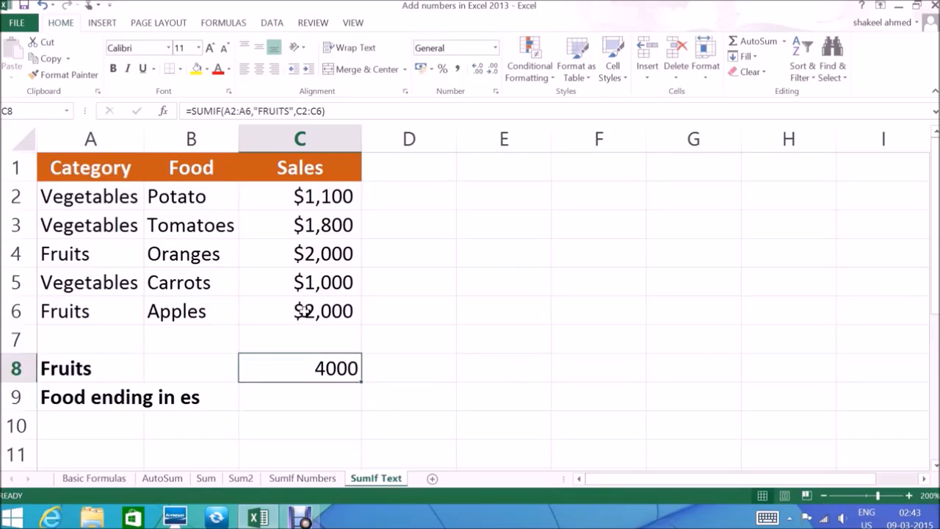
left_click(321, 399)
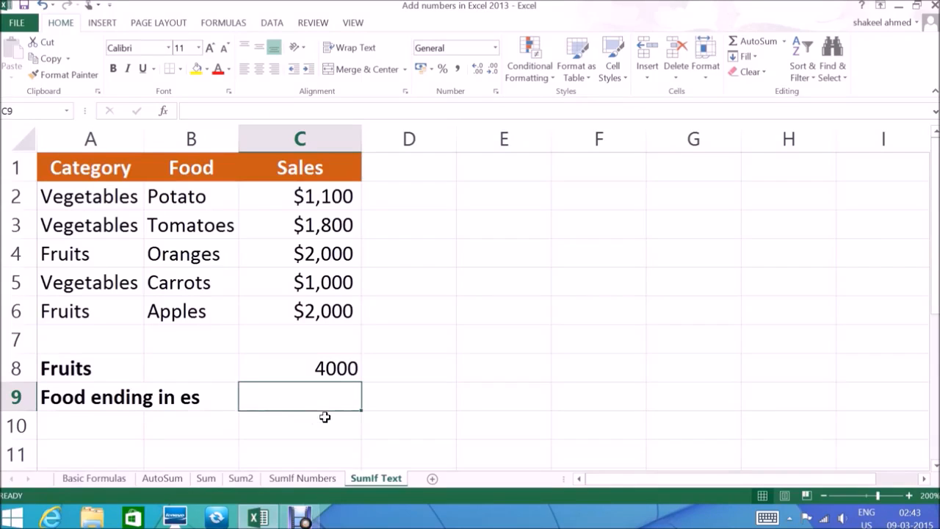
type("=")
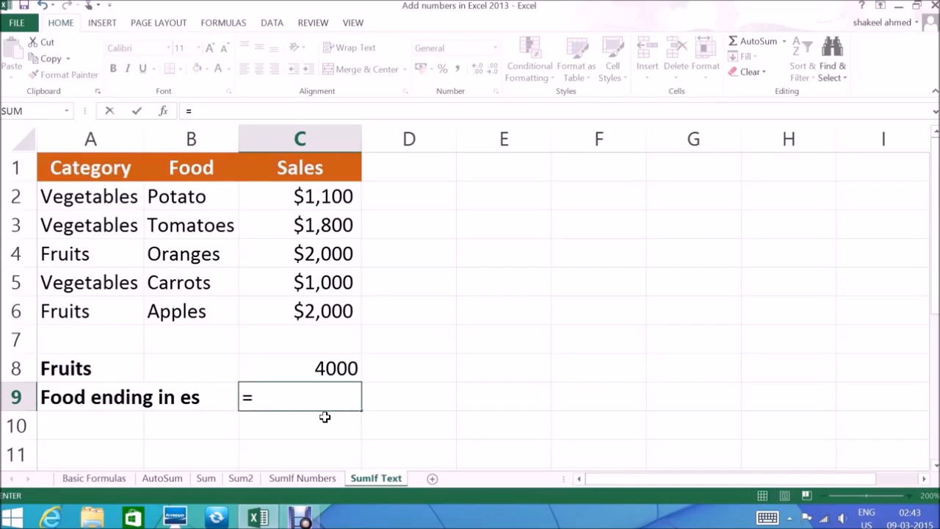
type("SUMIF")
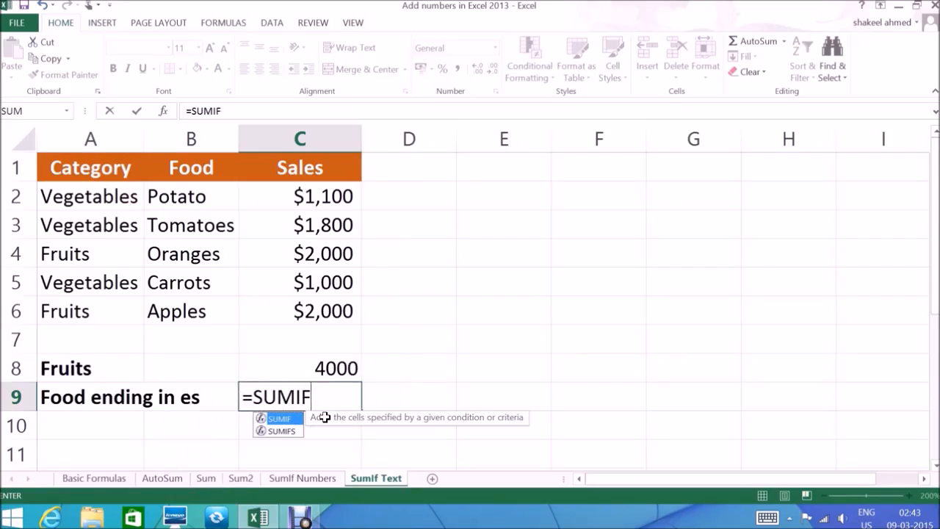
type("(")
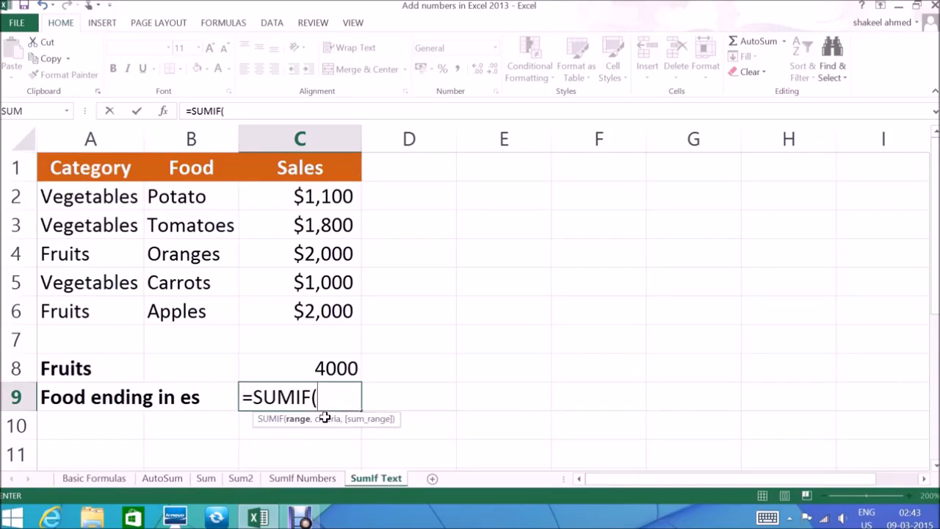
left_click_drag(213, 197, 209, 312)
type(",\"*E")
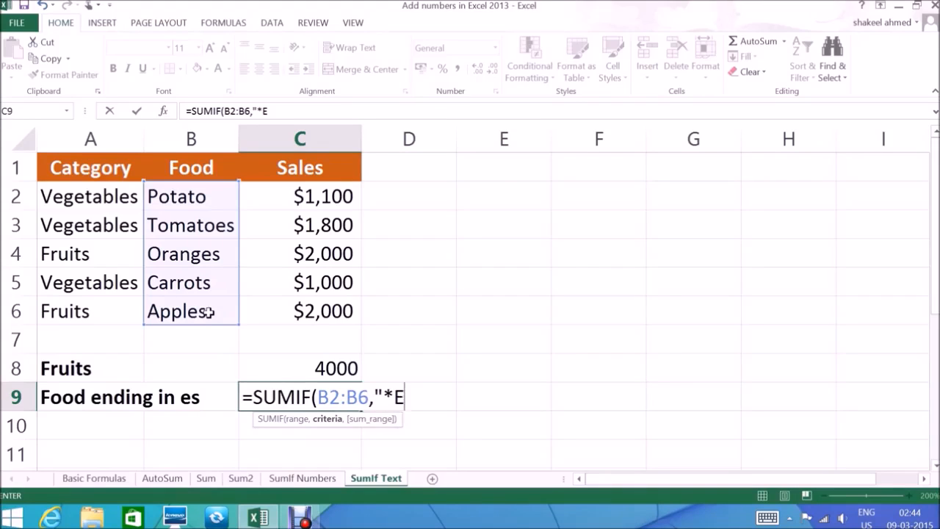
type("S\",")
left_click_drag(319, 190, 316, 303)
type(")")
key("Return")
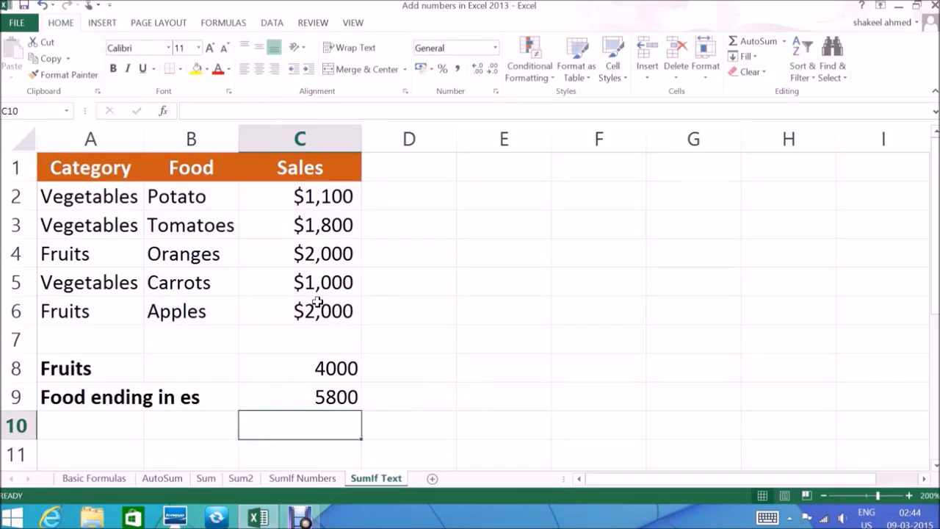
left_click(330, 397)
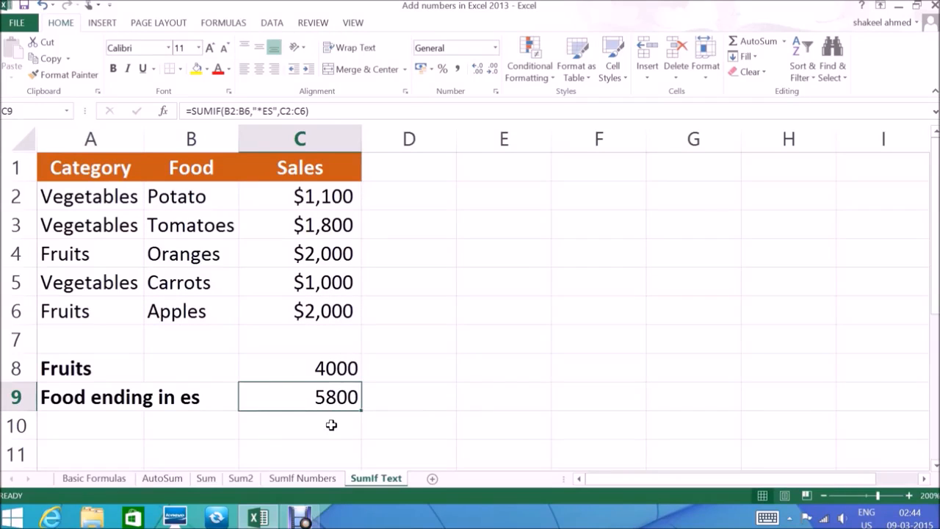